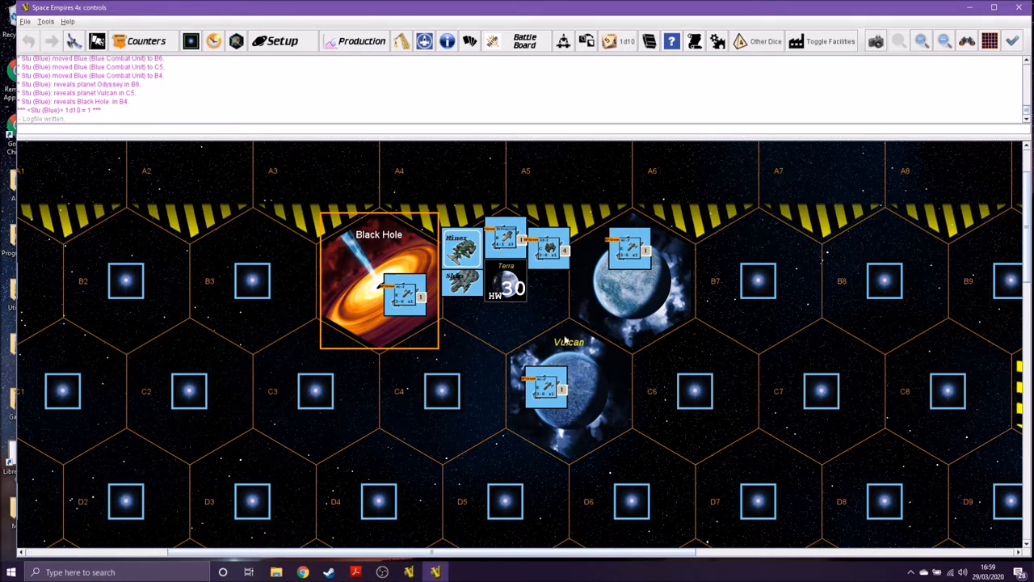
scroll(633, 343, down, 3)
scroll(633, 343, down, 3)
scroll(632, 342, down, 3)
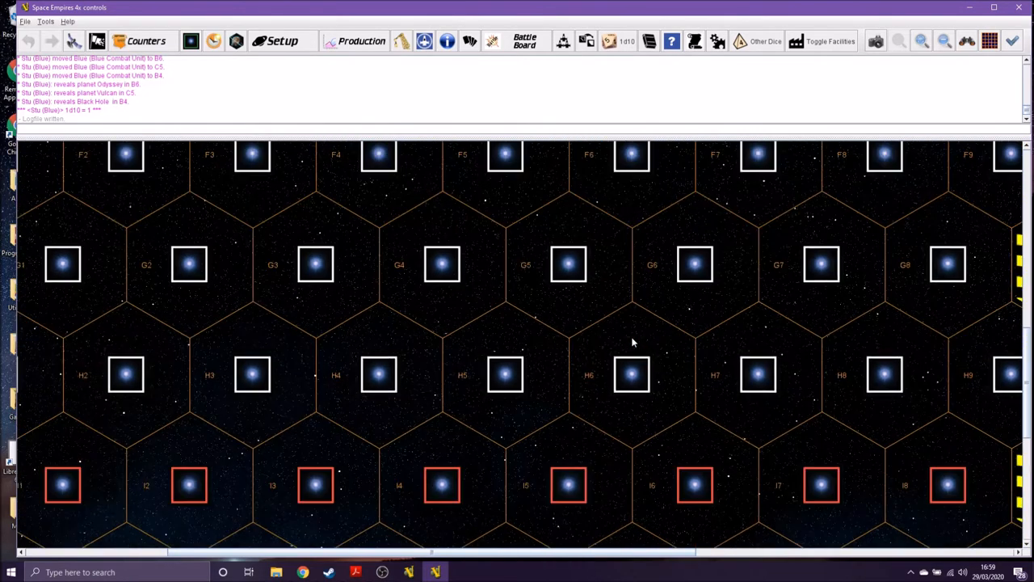
scroll(633, 342, down, 3)
scroll(633, 343, down, 1)
scroll(612, 375, up, 3)
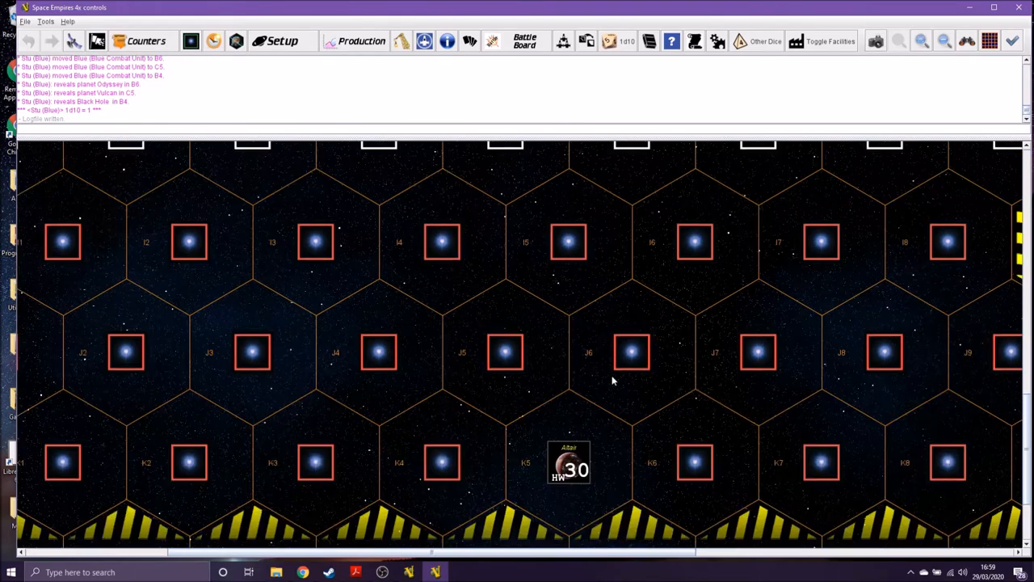
scroll(612, 375, up, 3)
scroll(614, 367, up, 2)
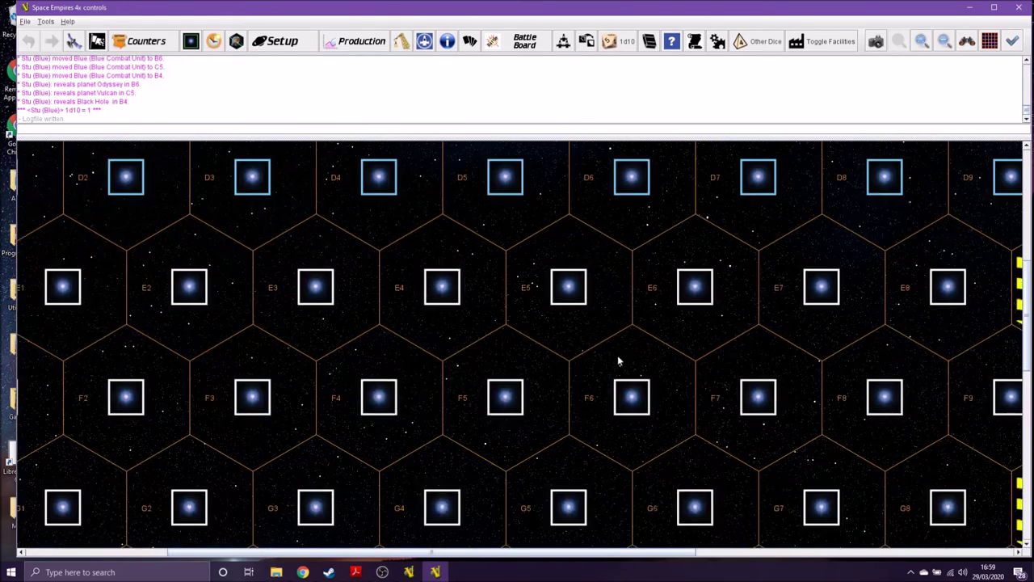
Bring up Gmail and open the updated Space Empires test game thread
click(303, 572)
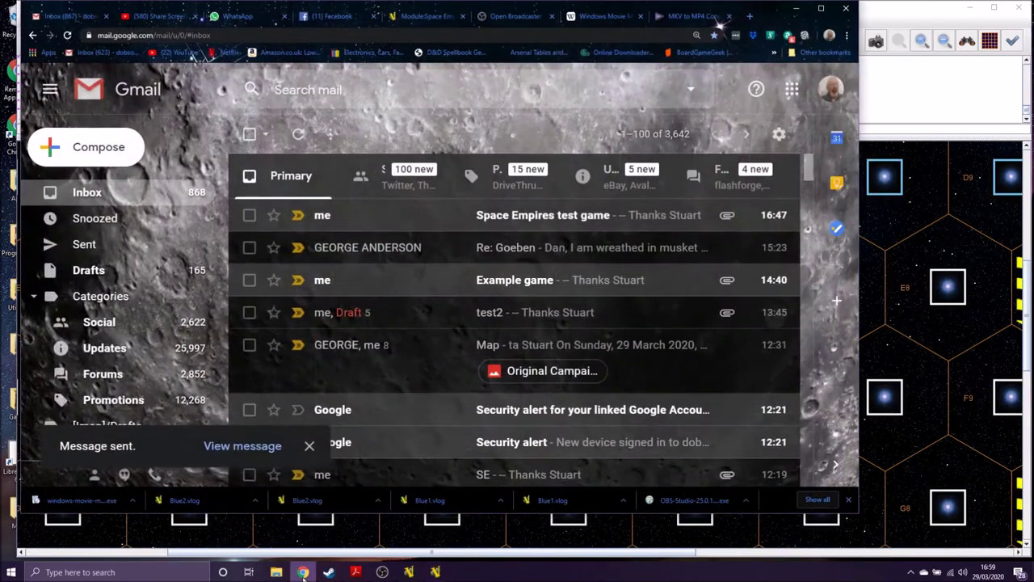
click(525, 215)
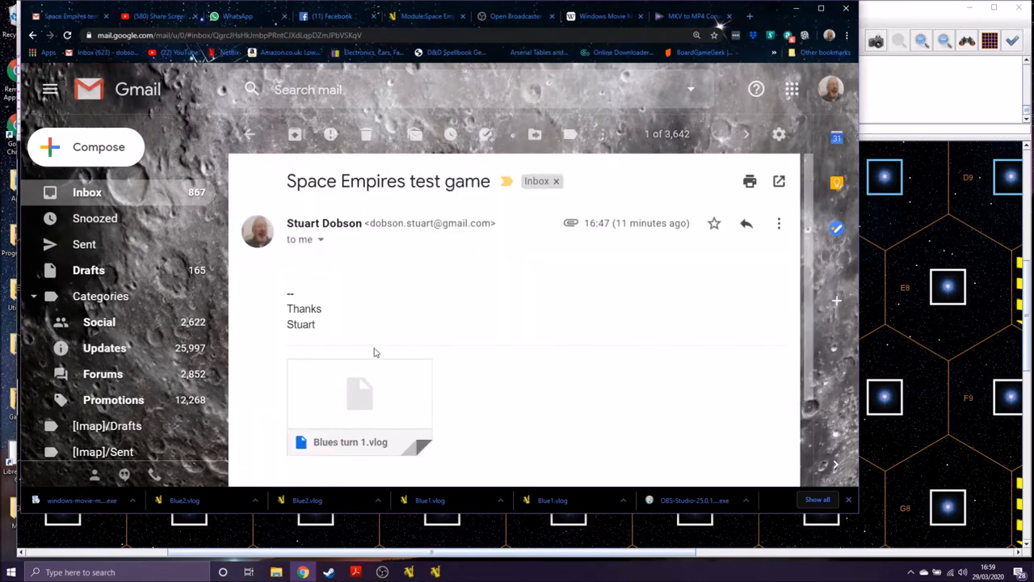
click(328, 434)
click(250, 135)
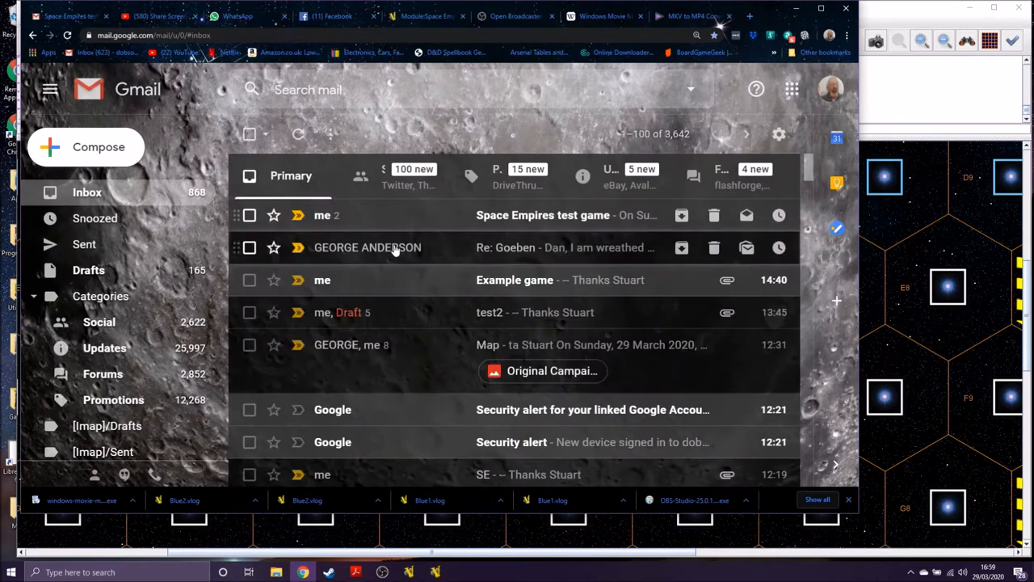
click(529, 222)
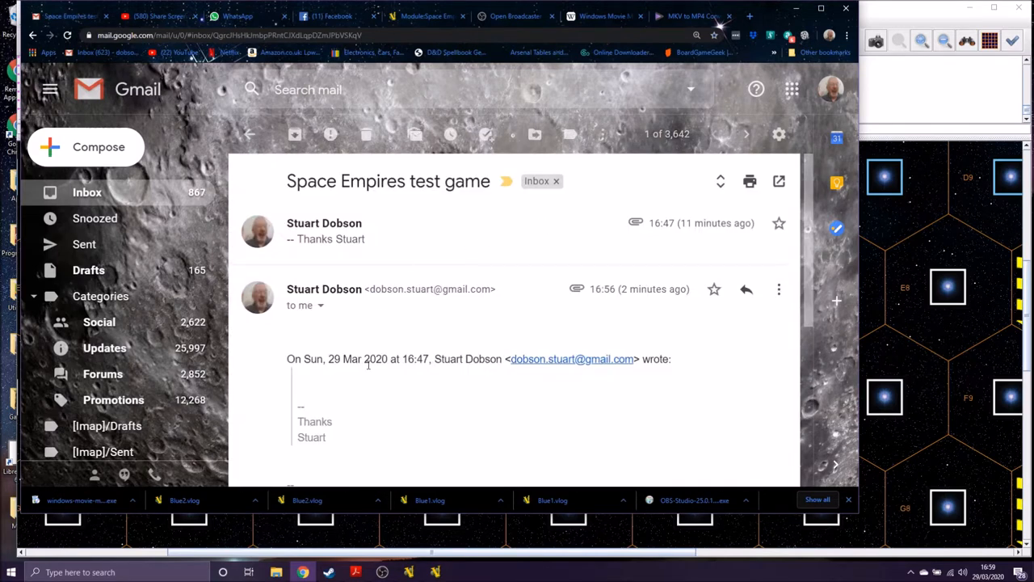
scroll(369, 365, down, 5)
scroll(368, 365, down, 3)
scroll(368, 366, down, 3)
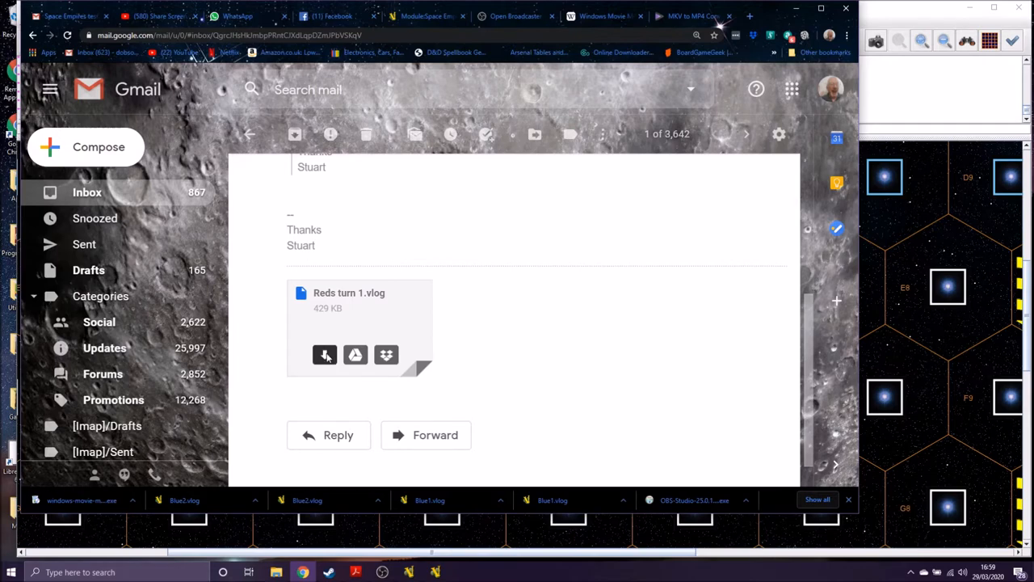
Save the Reds turn 1.vlog attachment to E:\Vassal games\Games\Space Empires\Online example
click(326, 355)
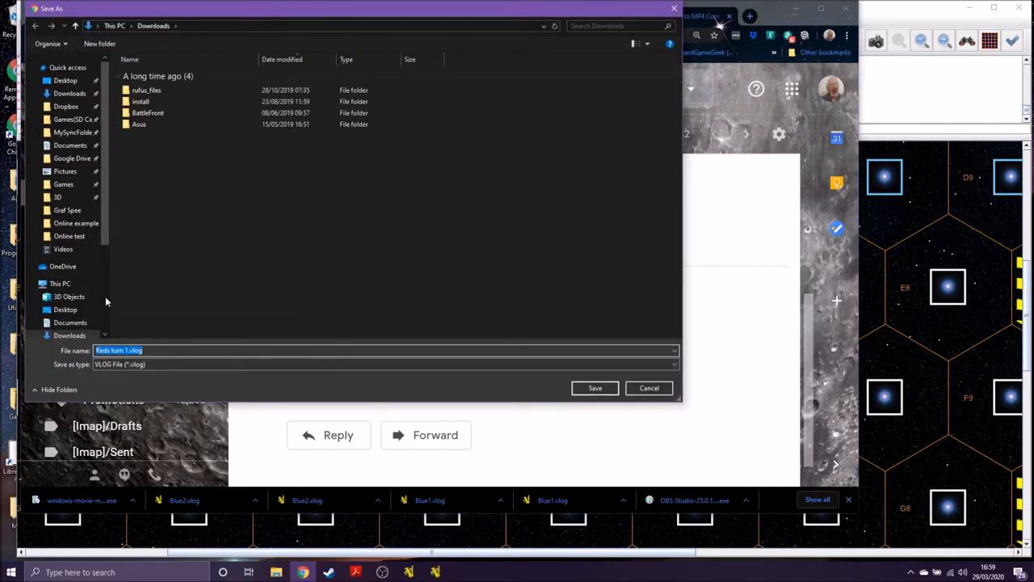
drag(105, 296, 105, 311)
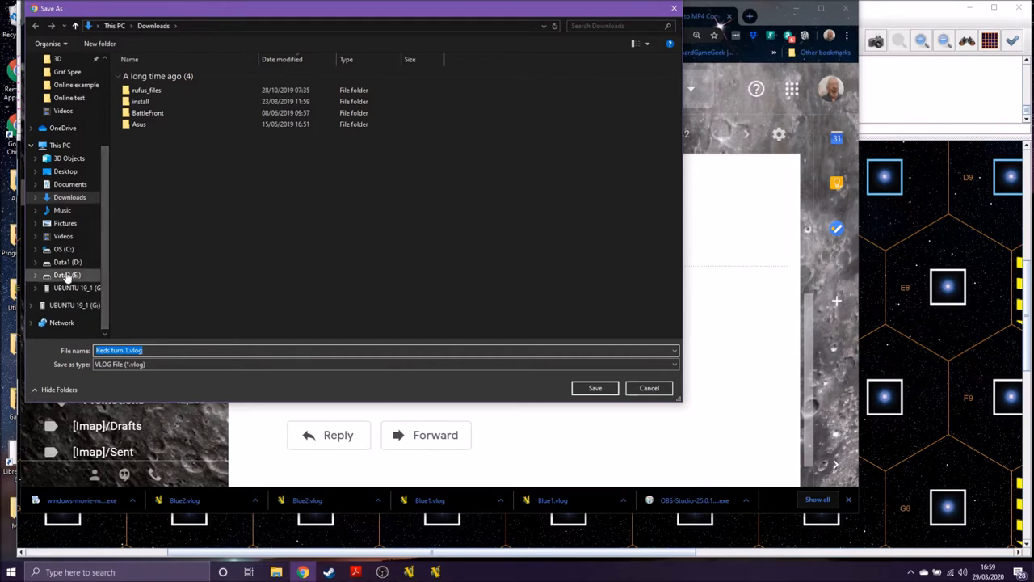
click(66, 275)
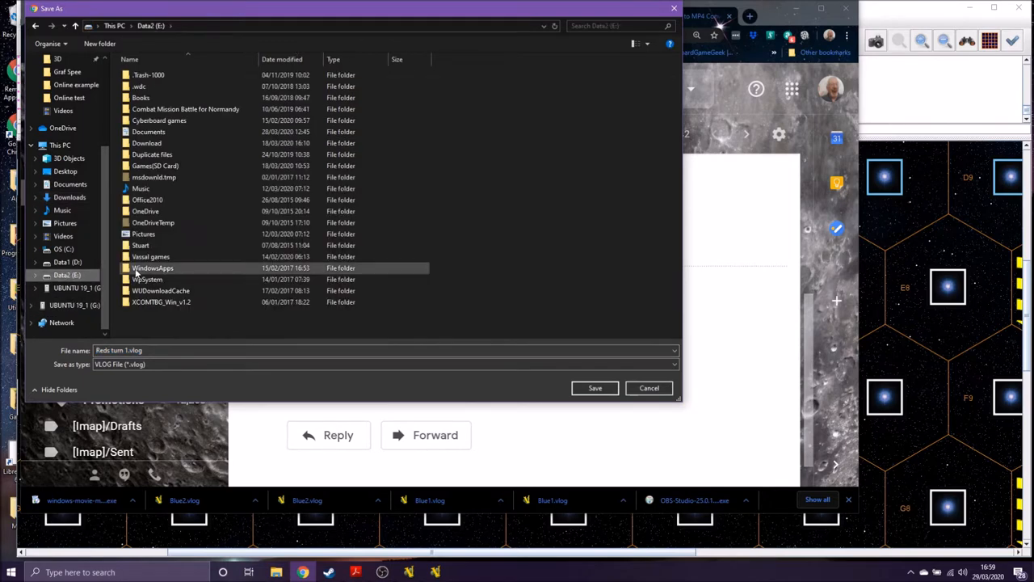
click(151, 257)
double_click(151, 257)
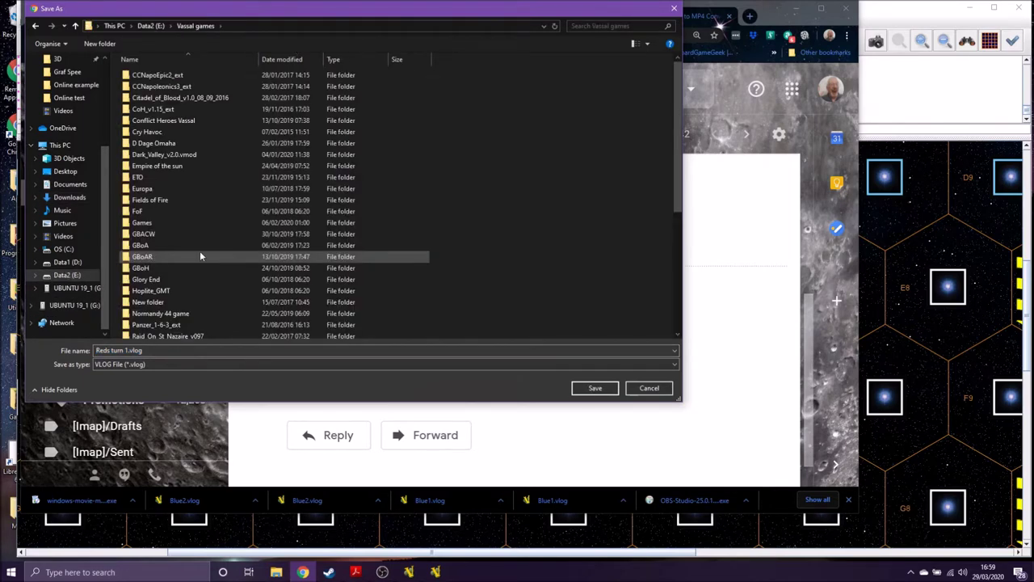
double_click(148, 225)
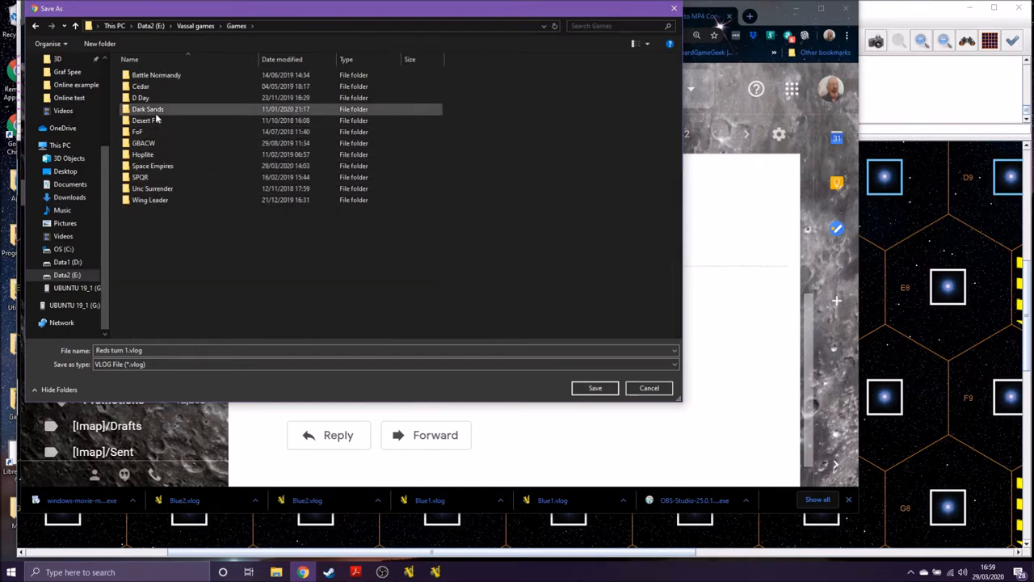
double_click(153, 165)
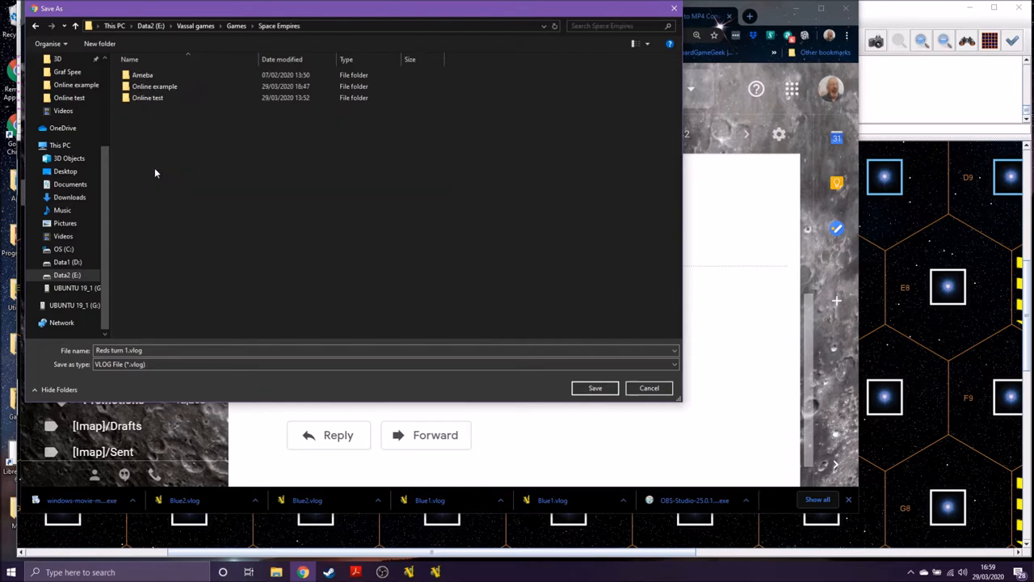
click(156, 87)
double_click(157, 91)
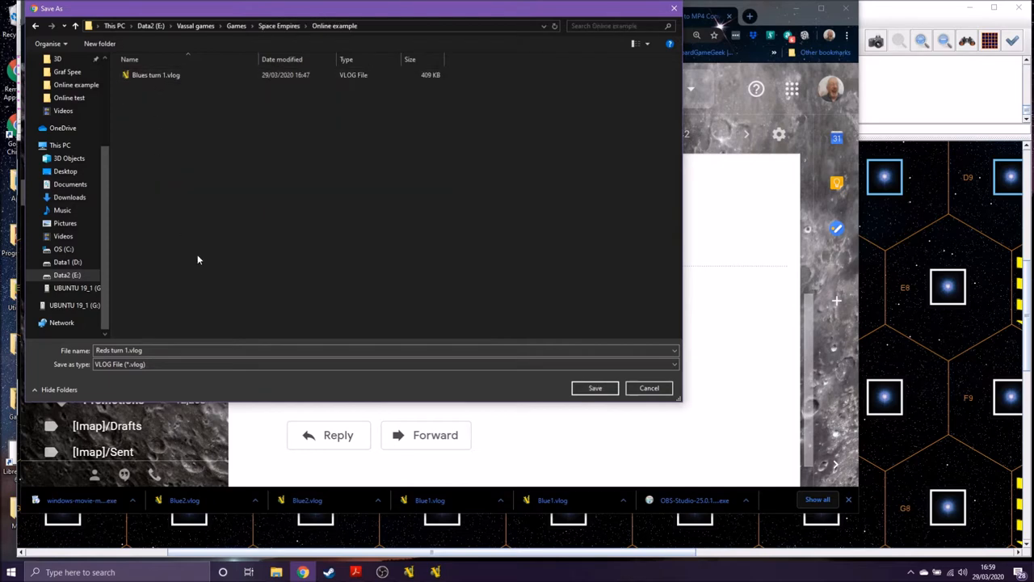
click(595, 388)
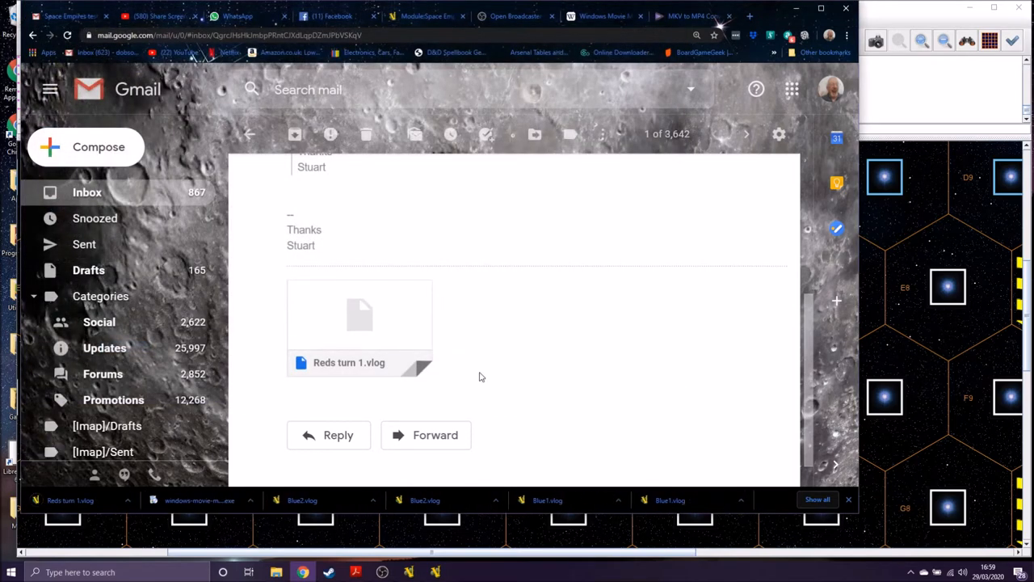
click(796, 8)
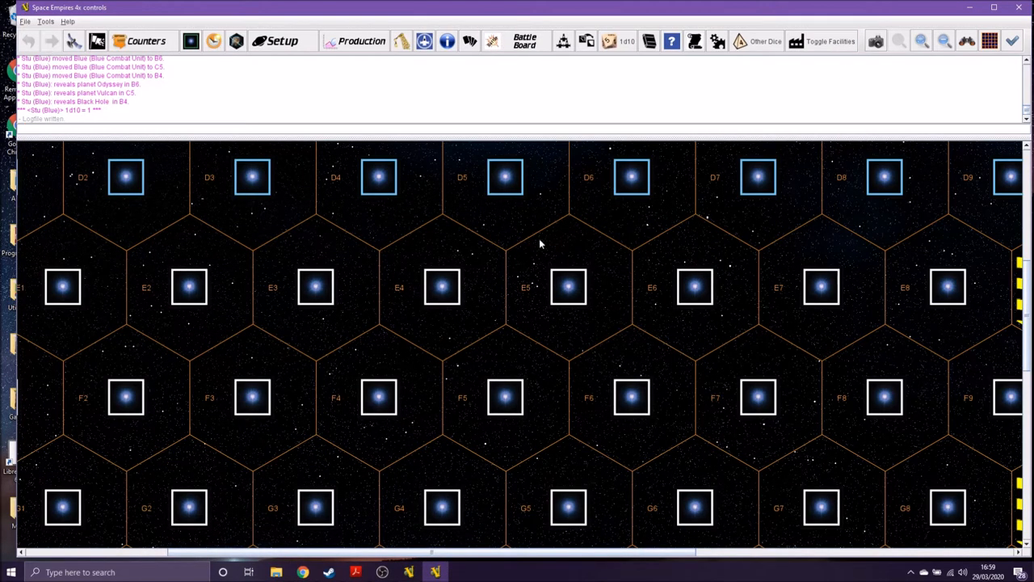
scroll(555, 285, up, 3)
scroll(554, 284, up, 3)
scroll(555, 284, up, 2)
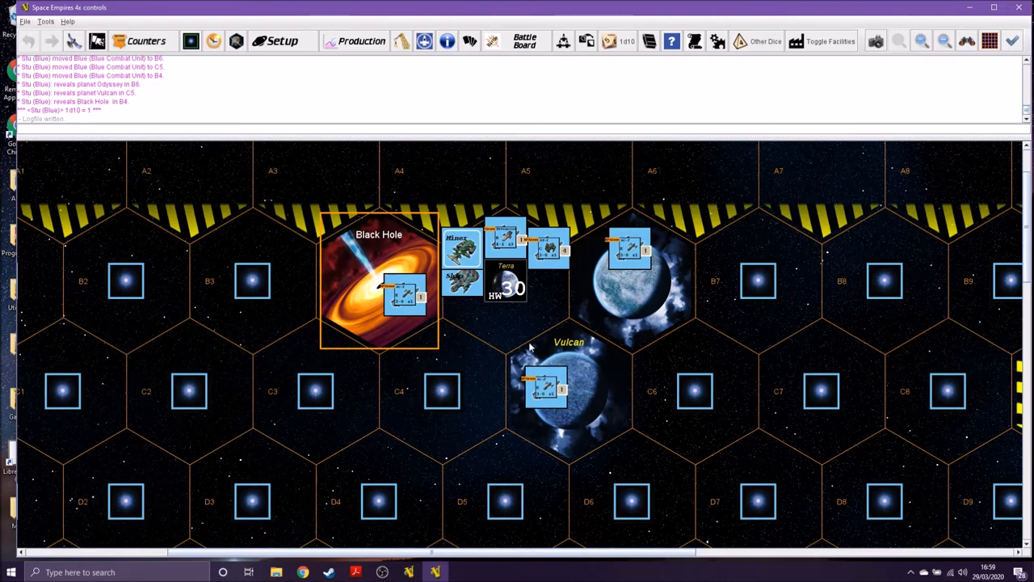
Close the running Space Empires game window, leaving the module library
key(alt+F4)
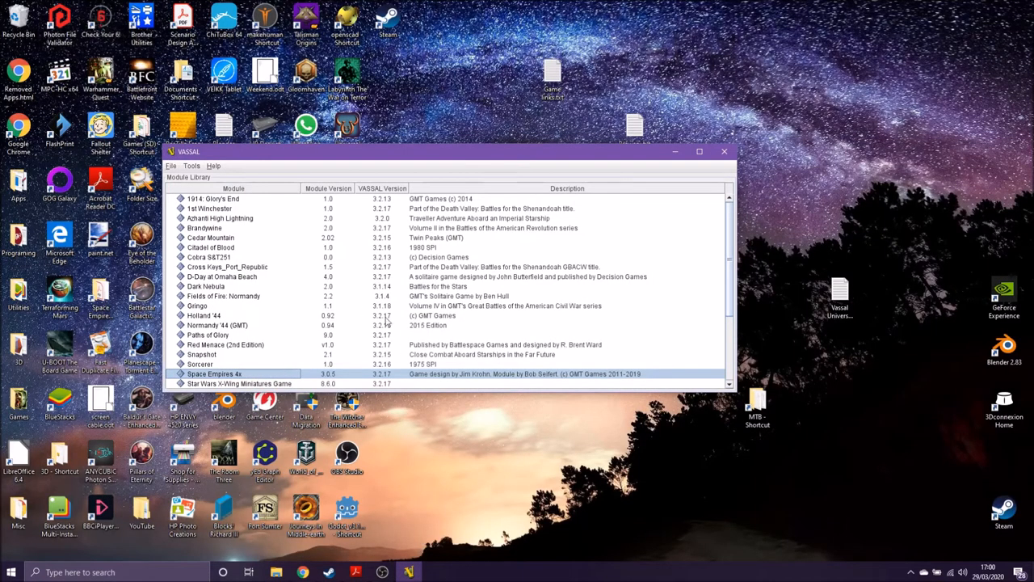
Switch to the Online example folder window and select Reds turn 1.vlog
click(278, 572)
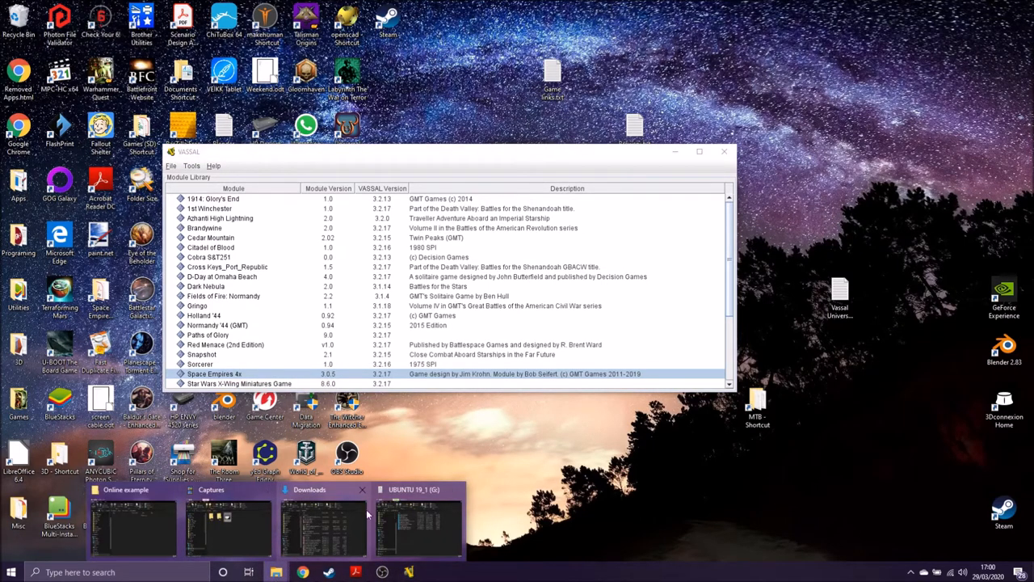
click(133, 525)
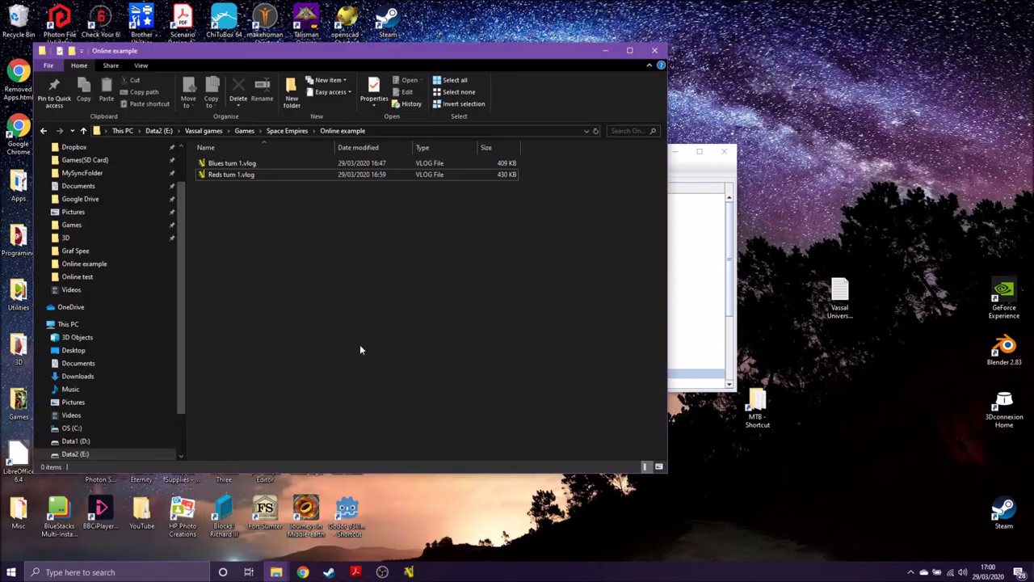
click(225, 175)
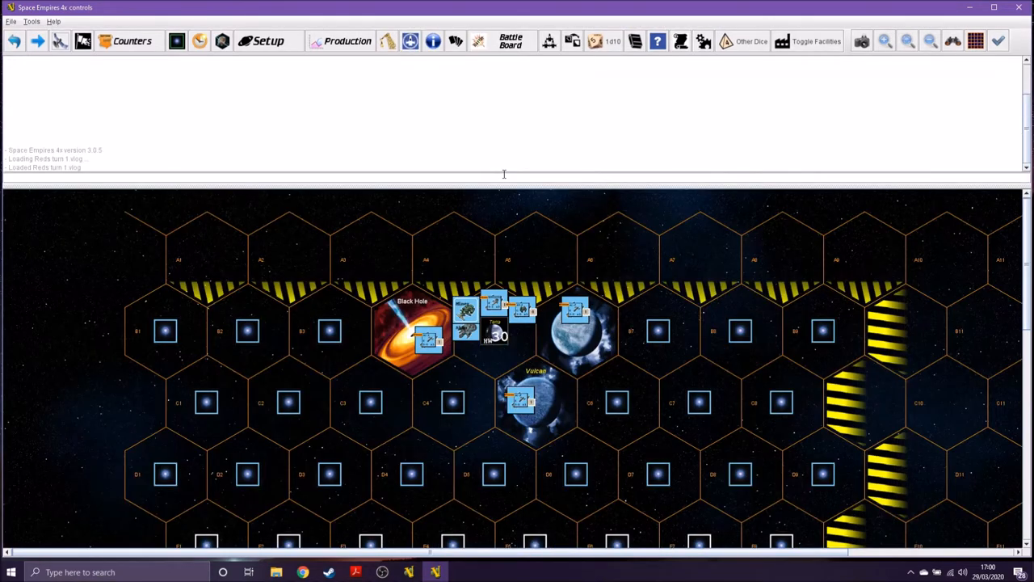
Step forward through Red's logged moves from K5 until the end-of-logfile prompt appears
drag(503, 184, 499, 84)
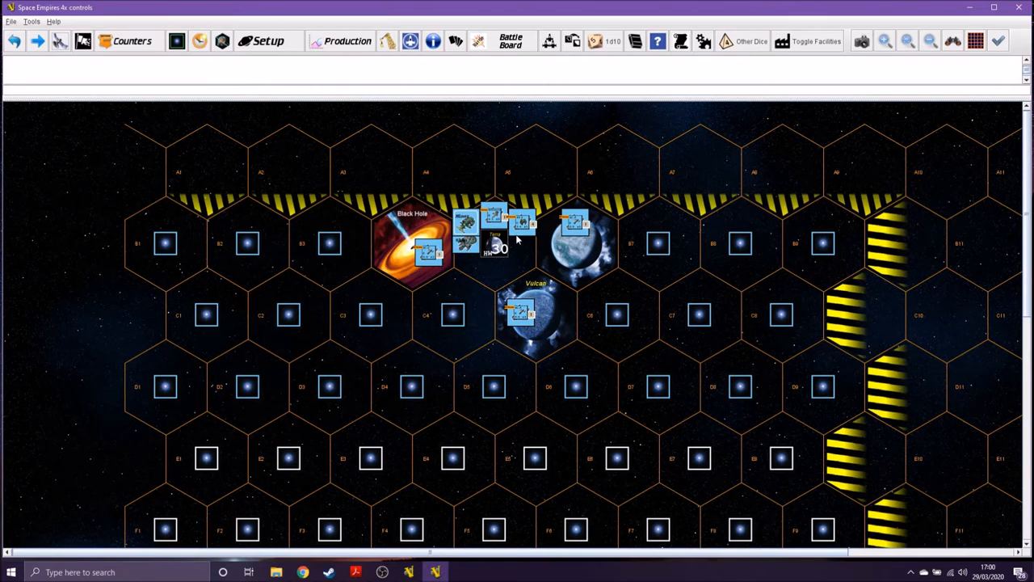
scroll(533, 252, down, 5)
scroll(533, 252, down, 5)
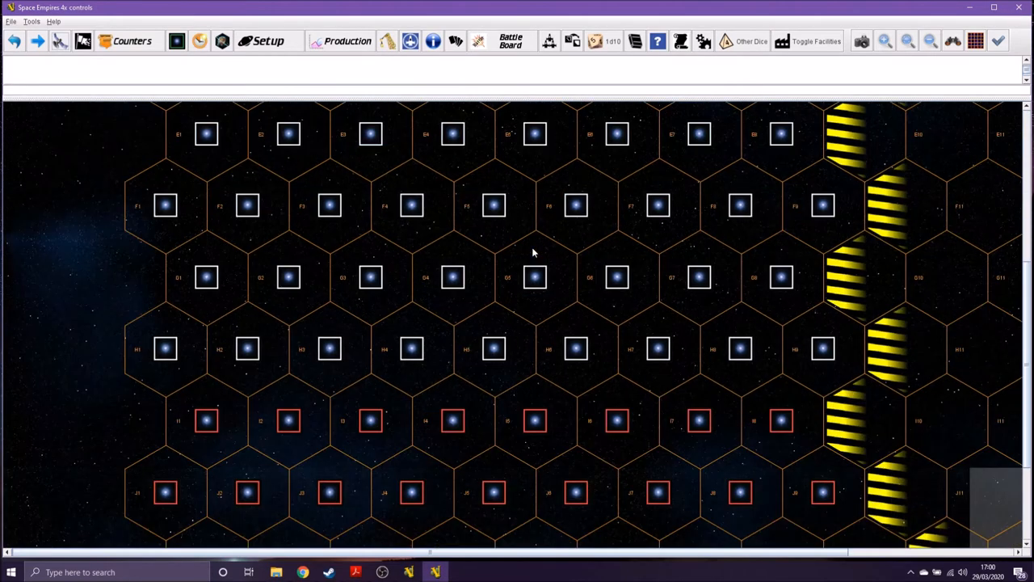
scroll(534, 252, down, 5)
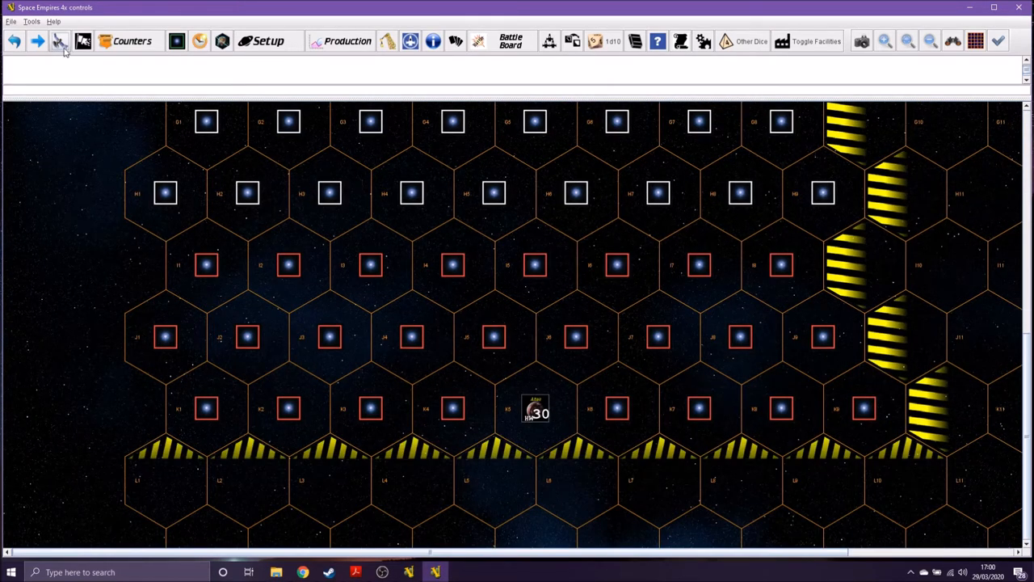
click(40, 42)
click(39, 42)
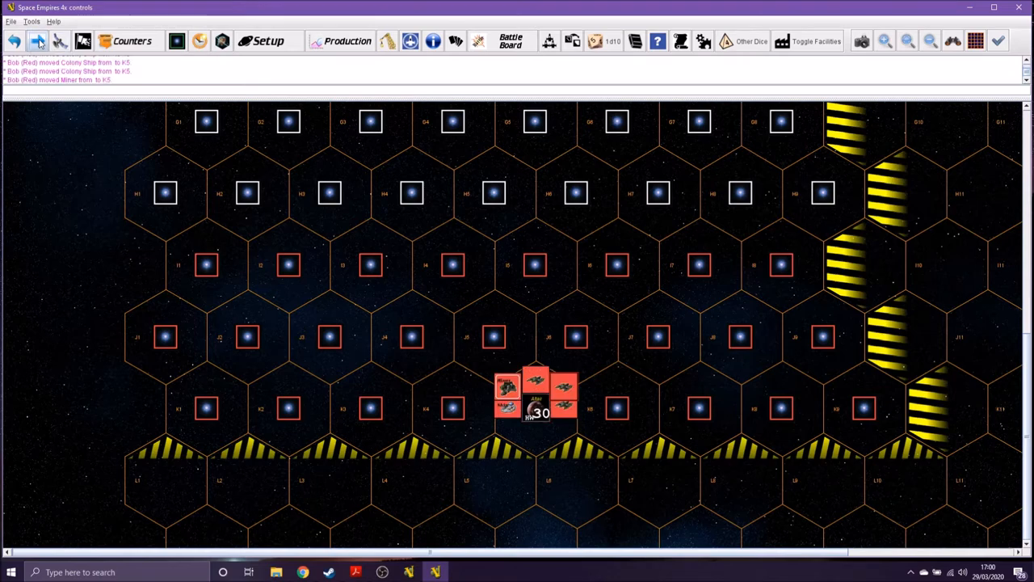
click(40, 42)
click(40, 42)
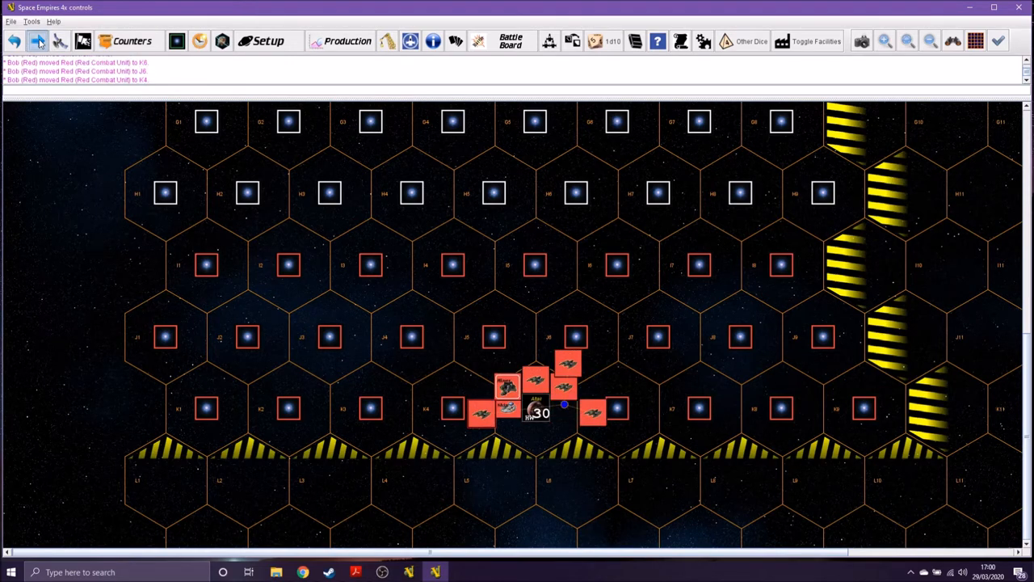
click(40, 42)
click(40, 42)
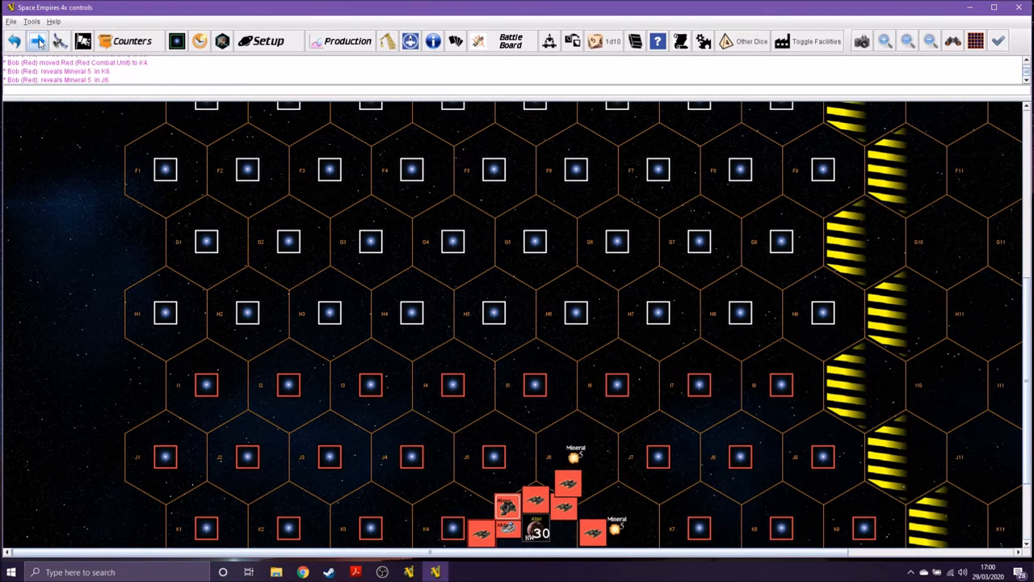
click(40, 42)
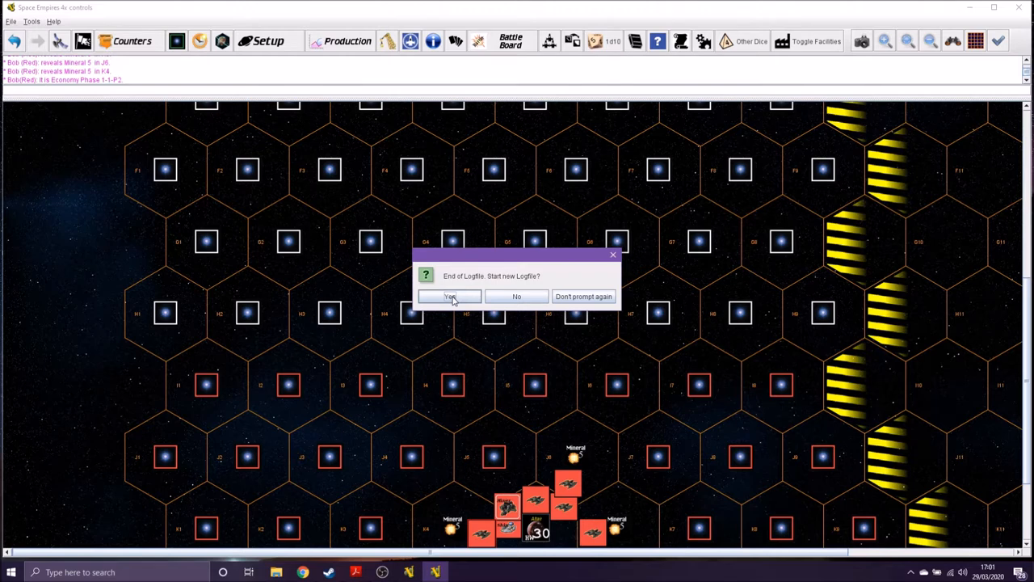
Confirm starting a new logfile after the replay ends
click(451, 298)
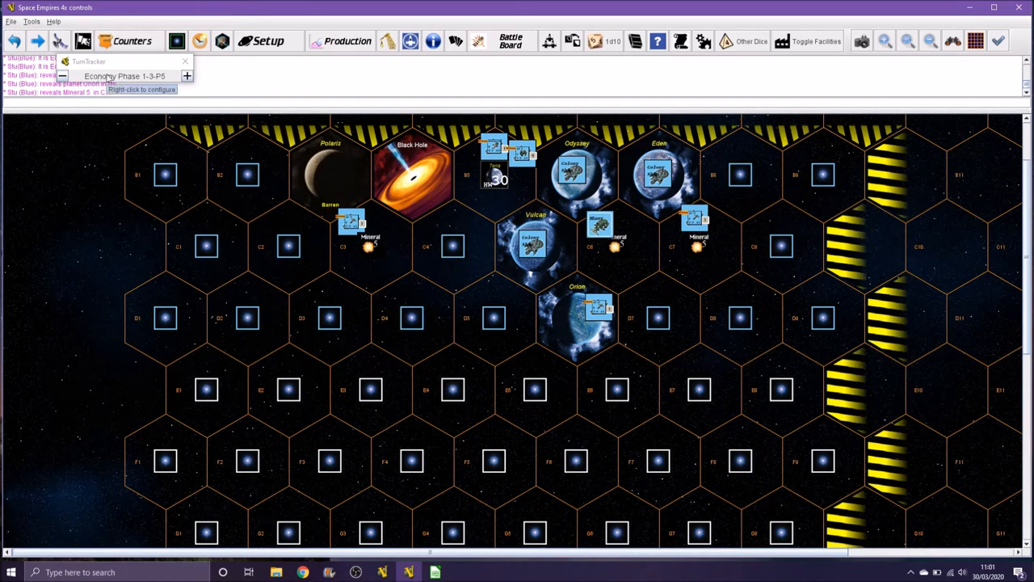
Advance the Turn Tracker to Economy Phase 1-Econ-P1 and bring up Blue's Production sheet
click(121, 76)
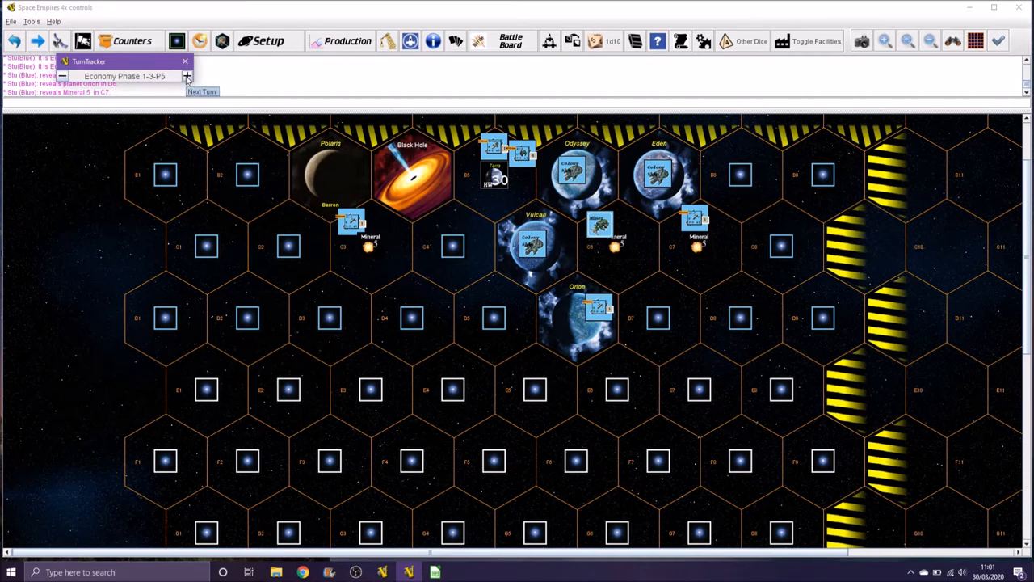
click(187, 77)
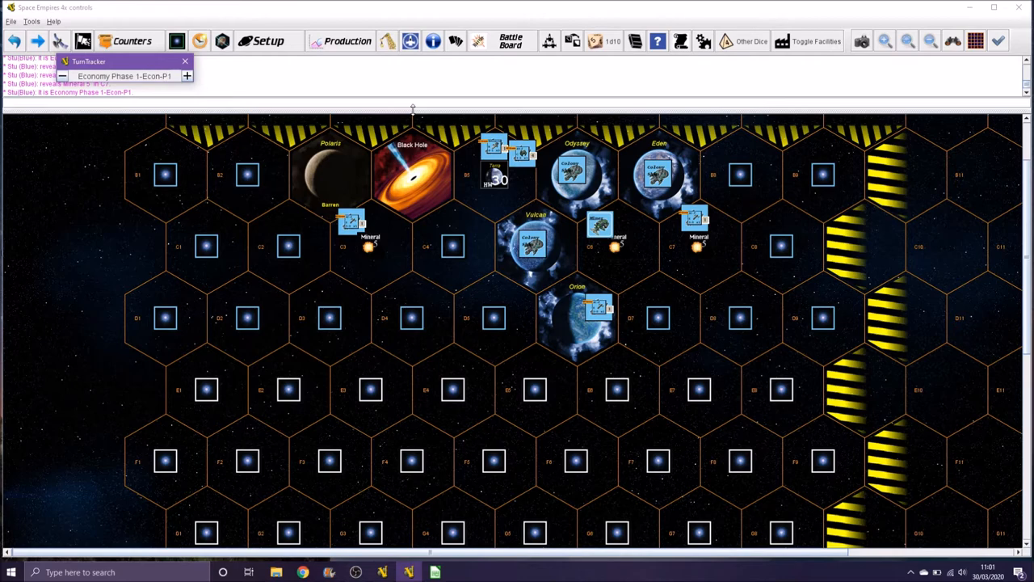
click(347, 41)
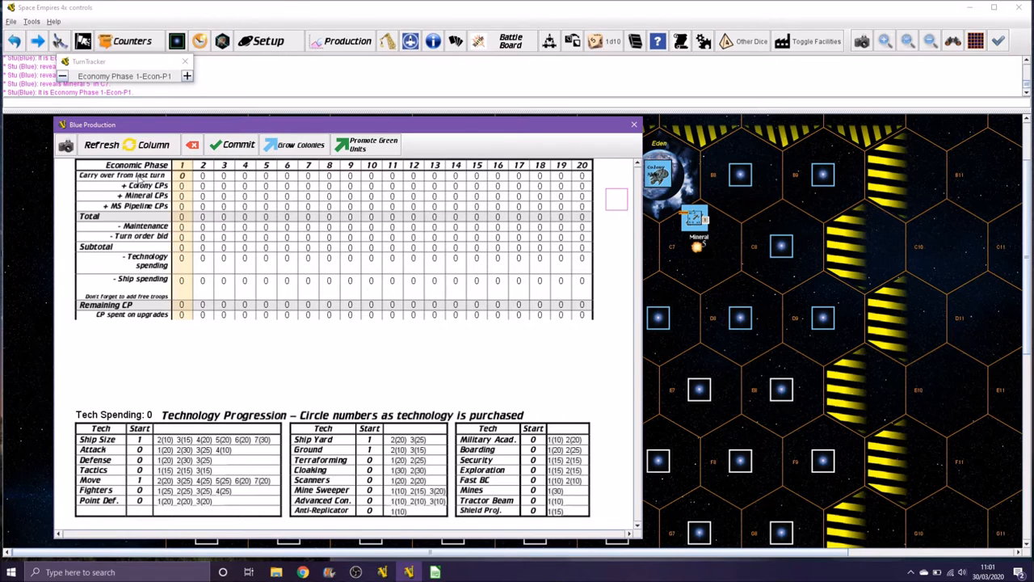
Reposition the Blue Production sheet to view the map, then raise it to show the tech section
drag(238, 130, 428, 205)
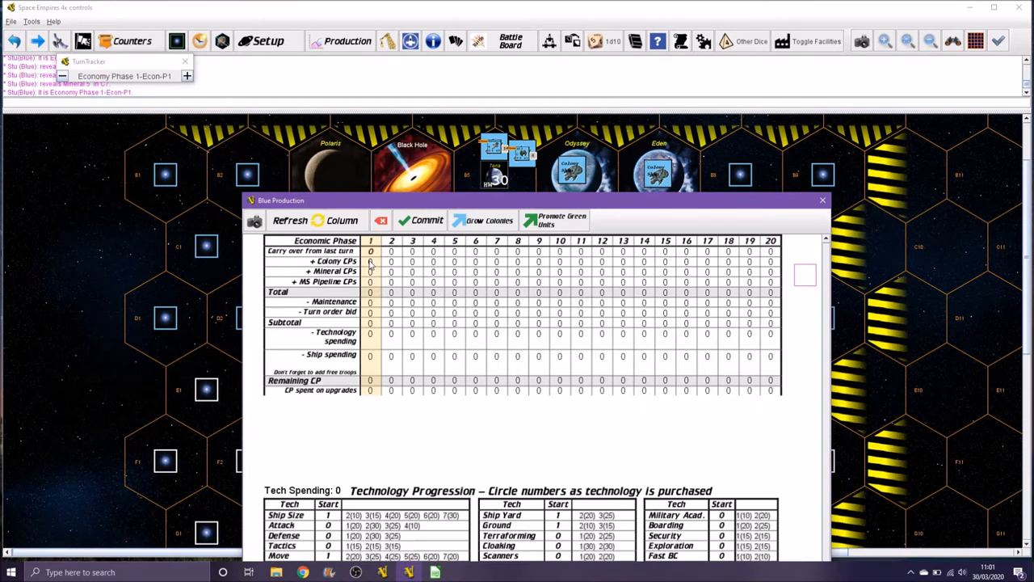
drag(391, 202, 380, 337)
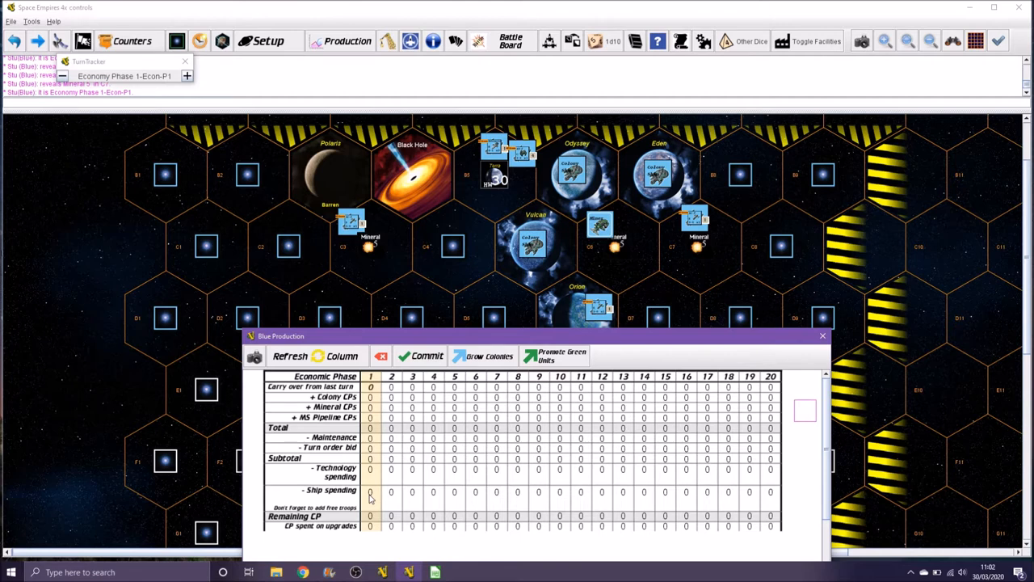
drag(370, 336, 355, 255)
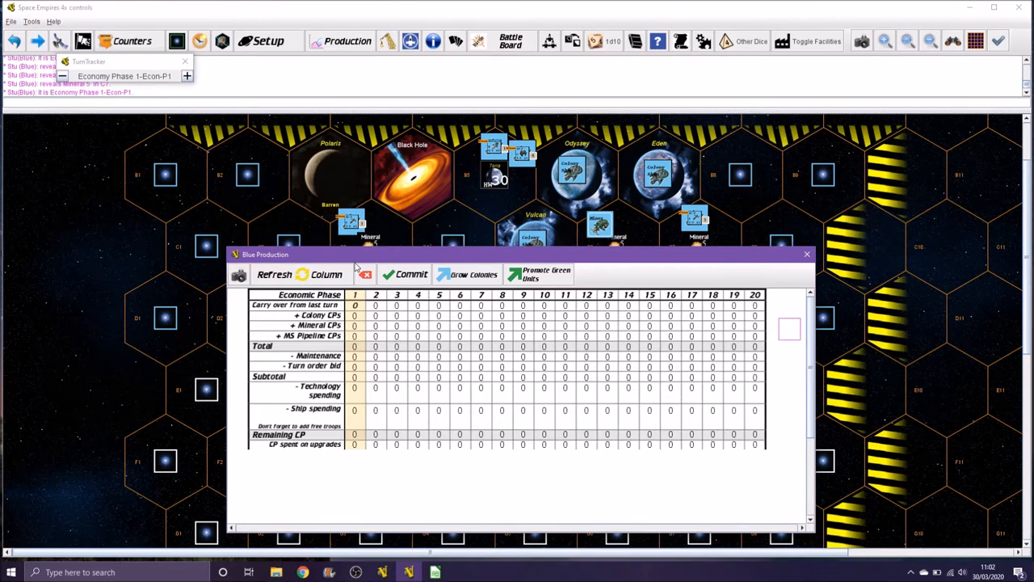
drag(354, 256, 390, 190)
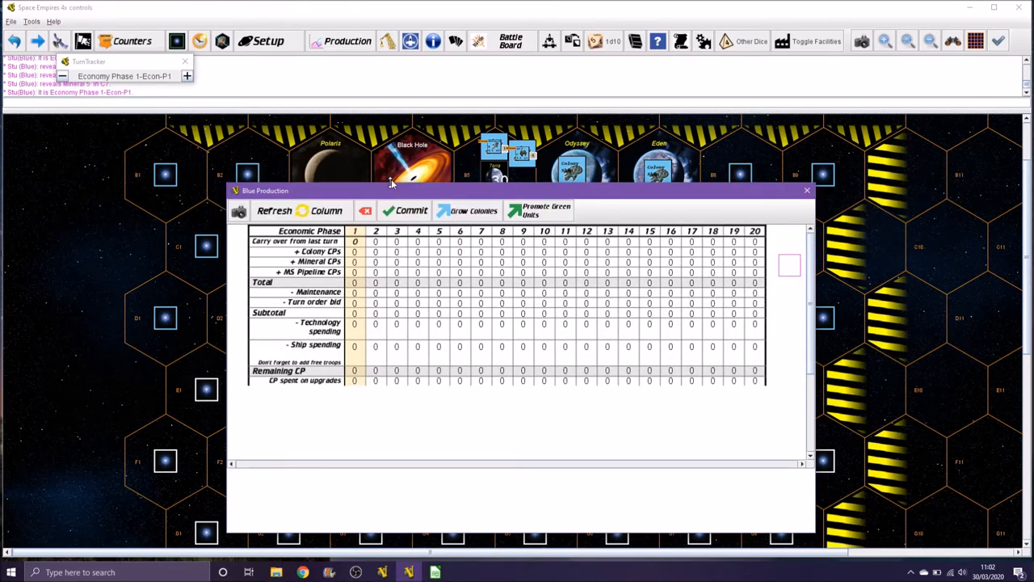
drag(391, 190, 390, 183)
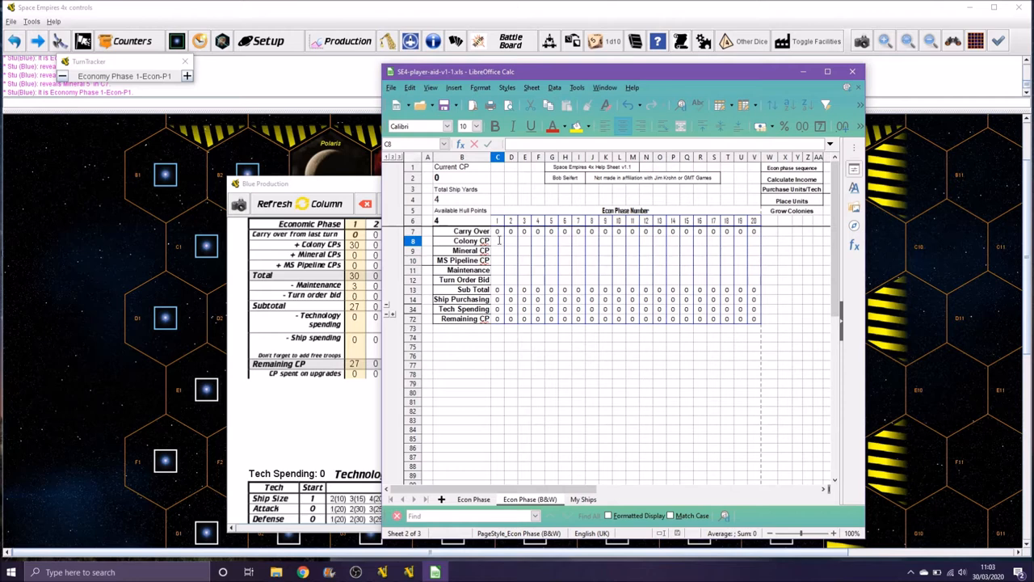
text(30)
Enter 30 colony CP, 3 maintenance and a bid of 1, then start a Save As for the backup
click(501, 270)
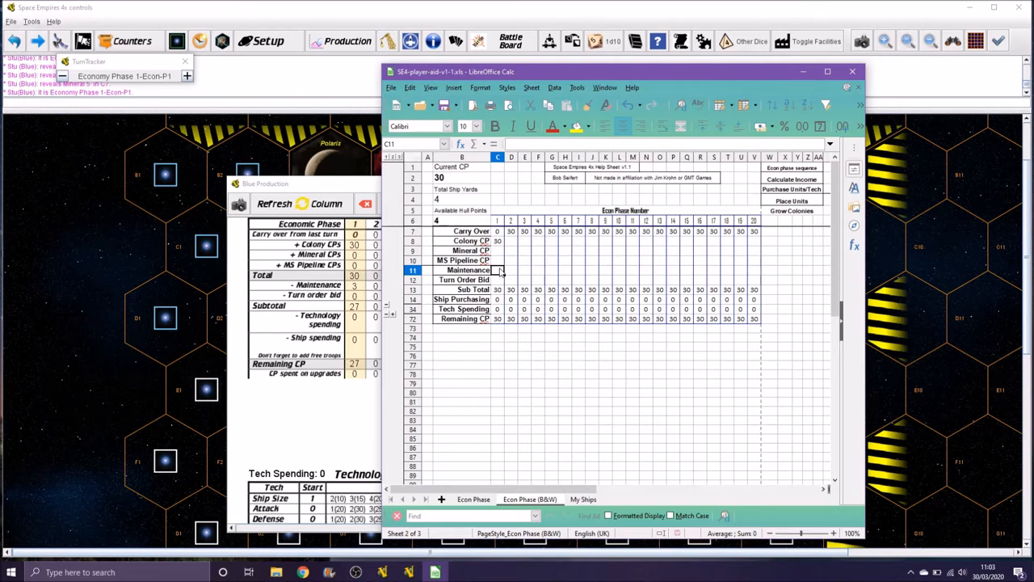
text(3)
key(Return)
text(1)
key(Return)
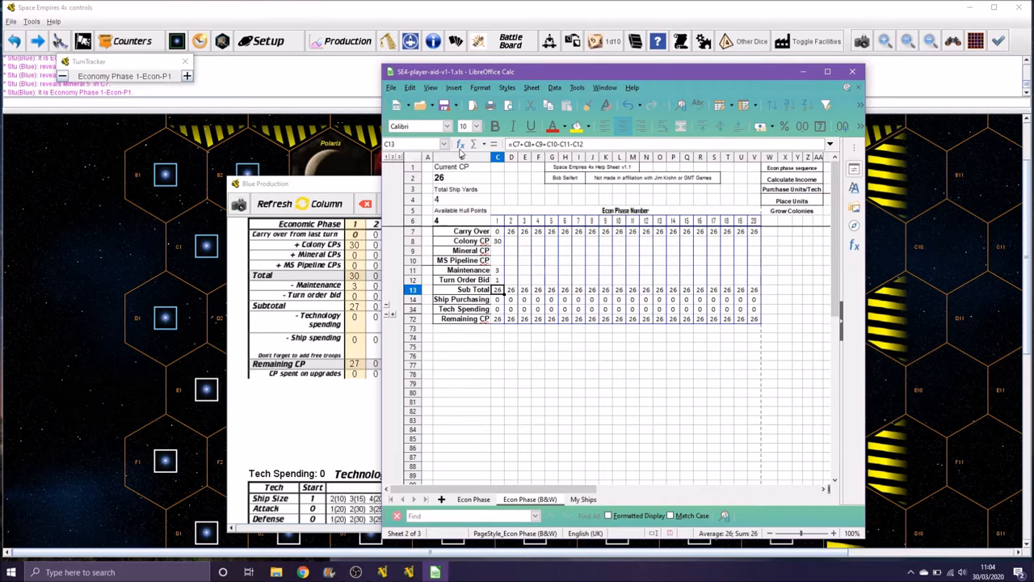
key(ctrl+shift+s)
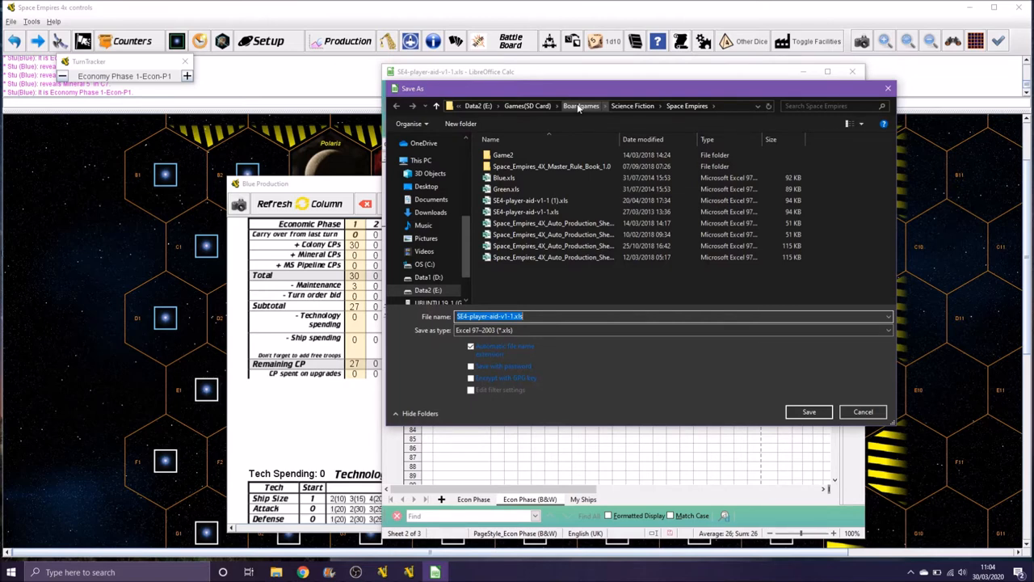
Navigate the Save As dialog up to the folder for the spreadsheet backup
click(478, 106)
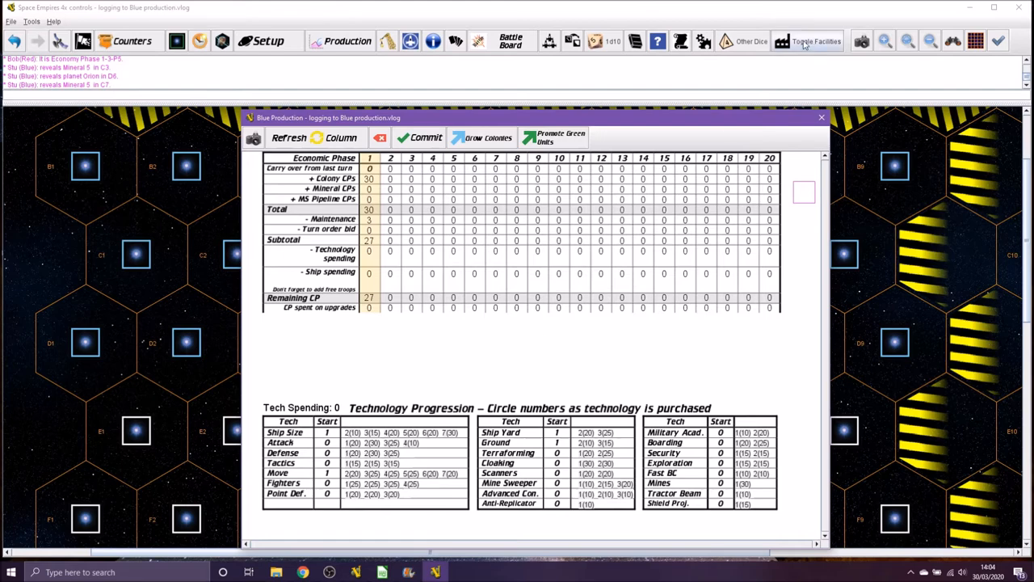
Close the ship chart reference and drag the Production sheet down to reveal Blue's home systems
click(632, 41)
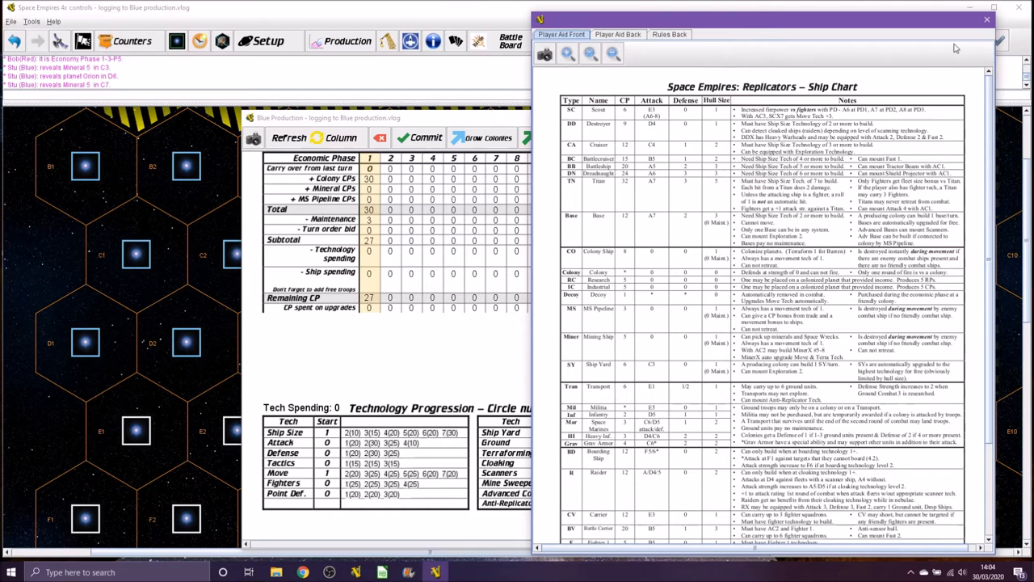
click(987, 20)
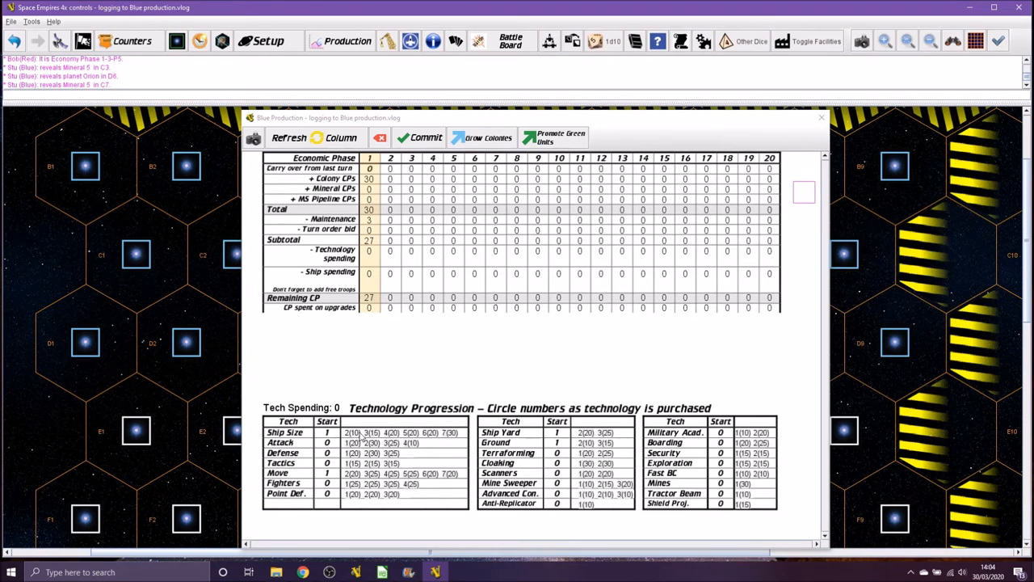
drag(392, 119, 376, 402)
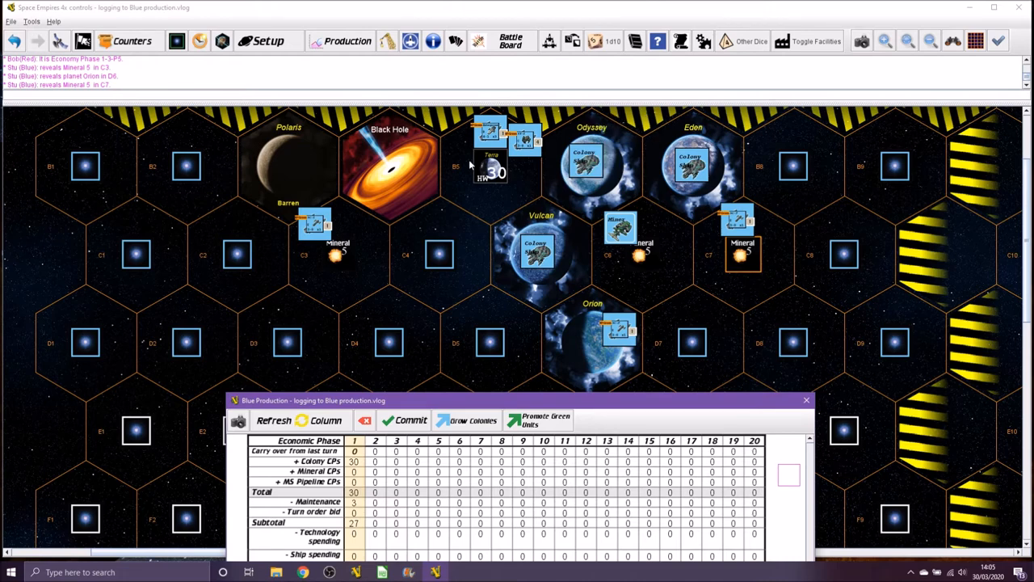
Buy a colony ship (CO) for Blue, recording 14 CP ship spending with 13 CP remaining
click(388, 42)
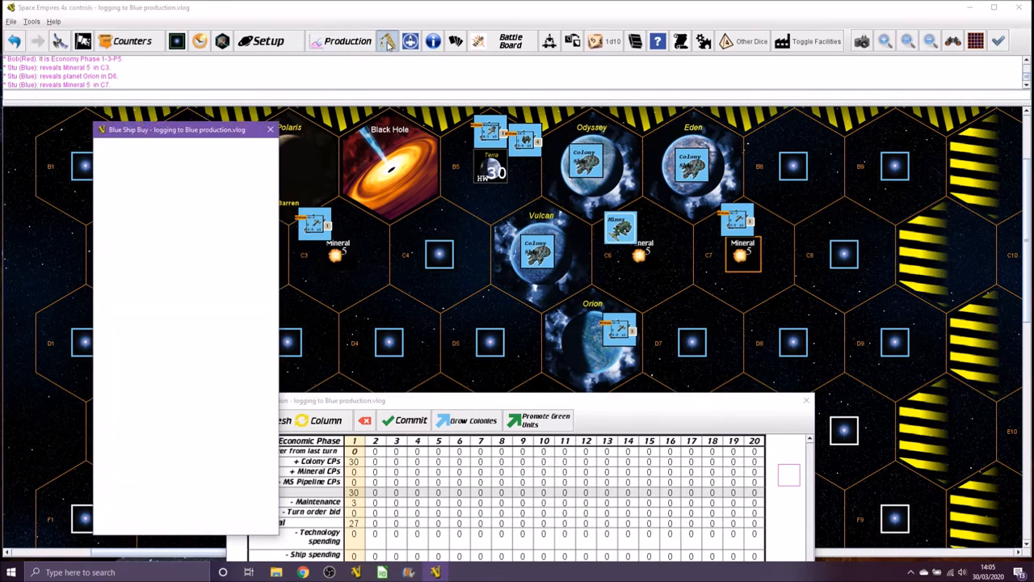
click(223, 197)
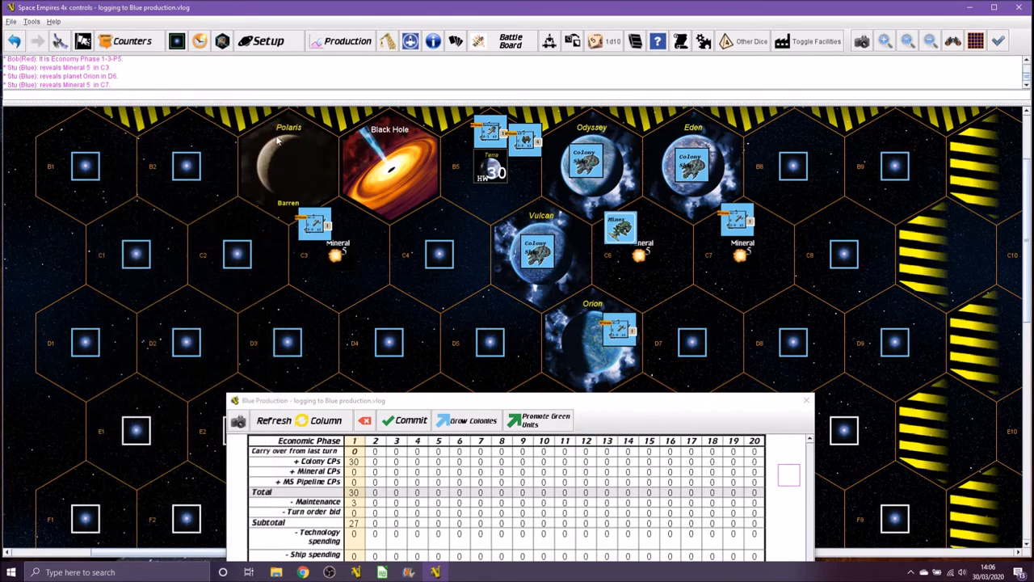
drag(372, 400, 394, 121)
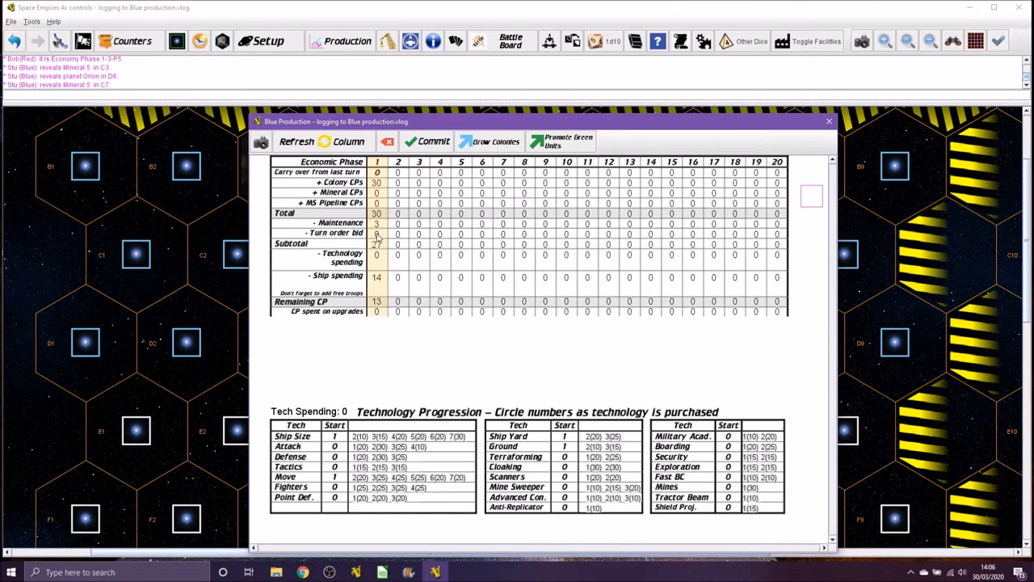
Enter a turn order bid of 1 and buy the next Ship Size technology level
right_click(377, 234)
click(400, 243)
text(1)
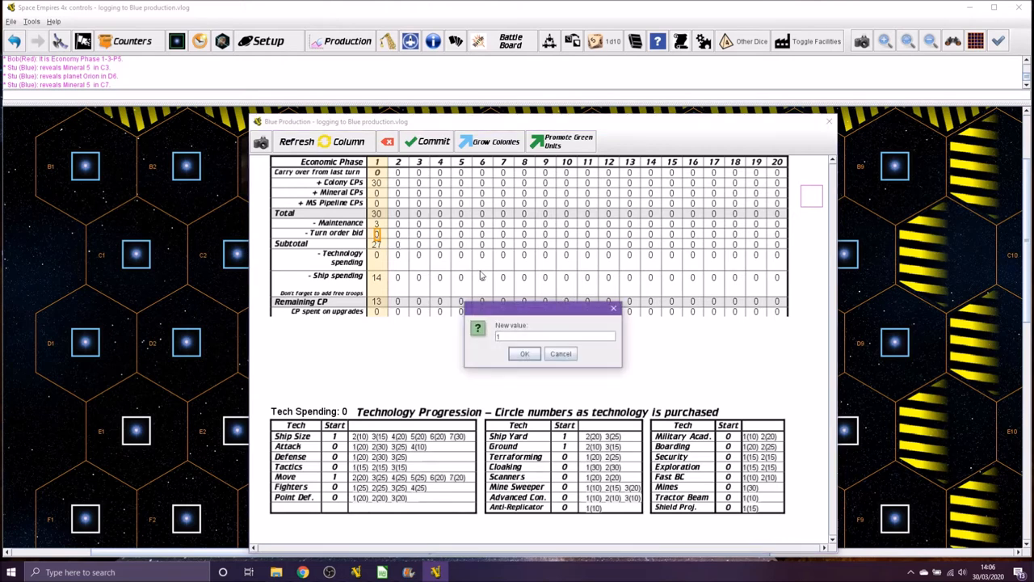
click(524, 354)
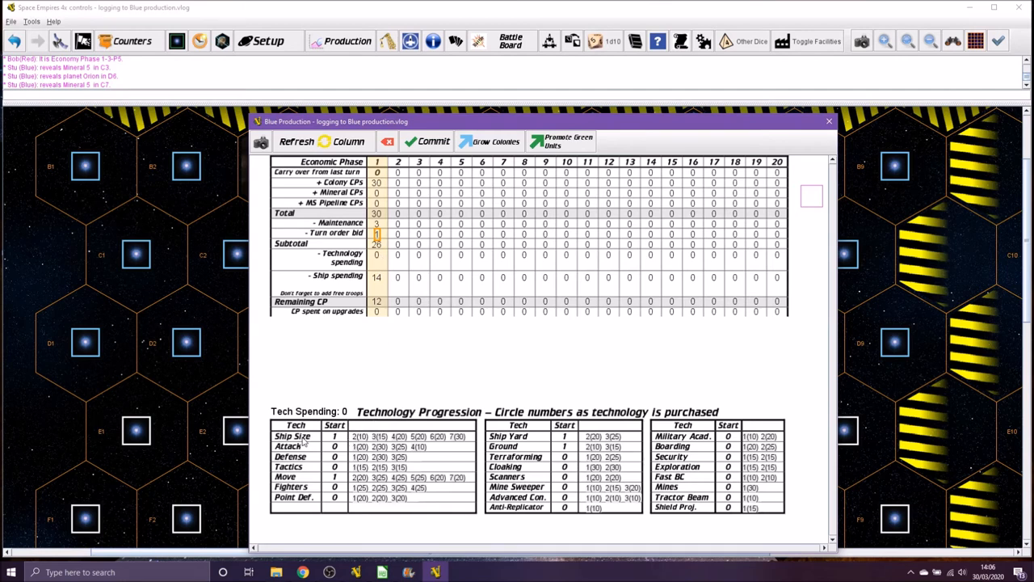
click(359, 437)
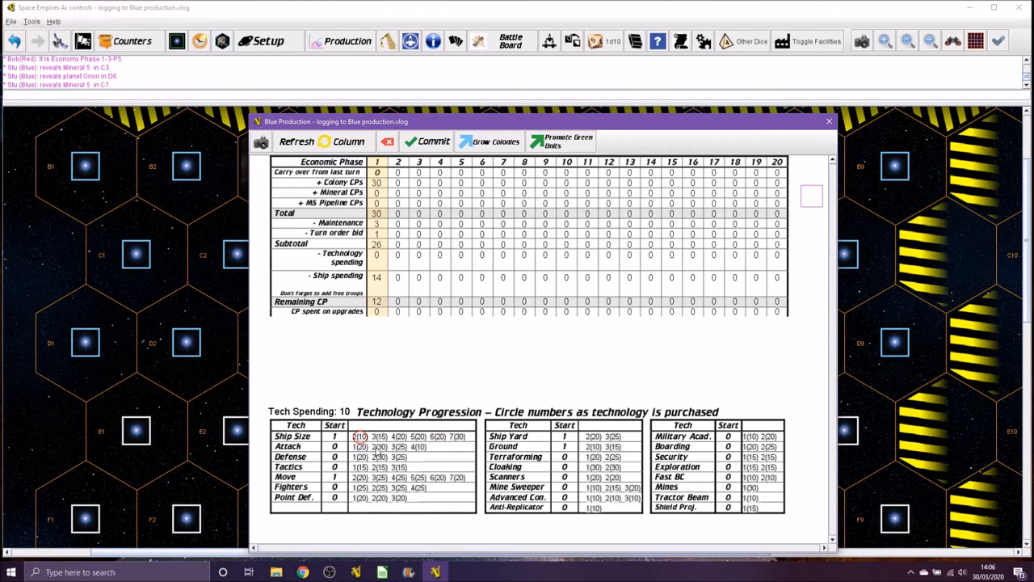
Commit the figures and record 10 CP phase-1 technology spending, leaving 2 CP
click(430, 144)
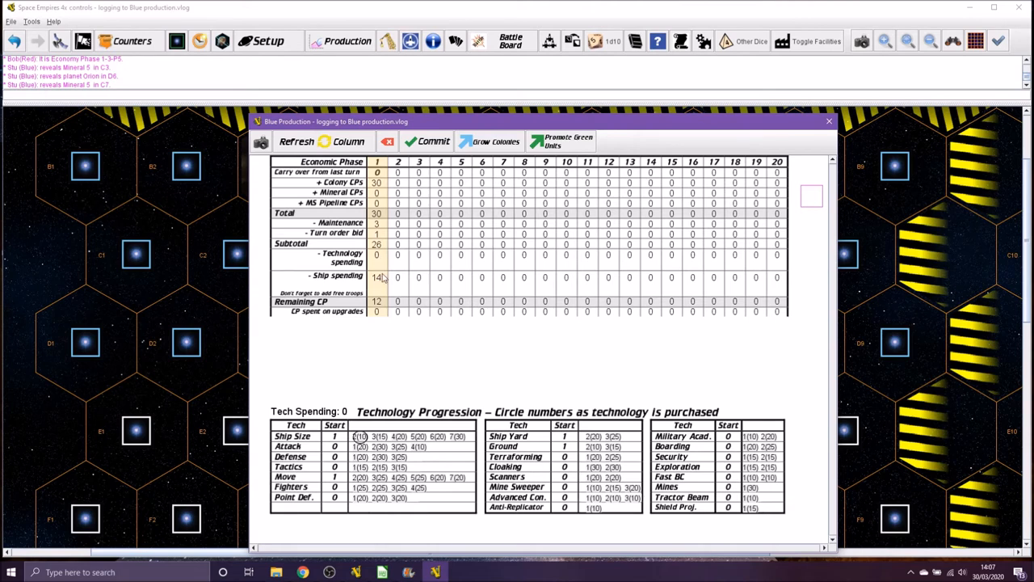
click(377, 256)
double_click(378, 257)
text(10)
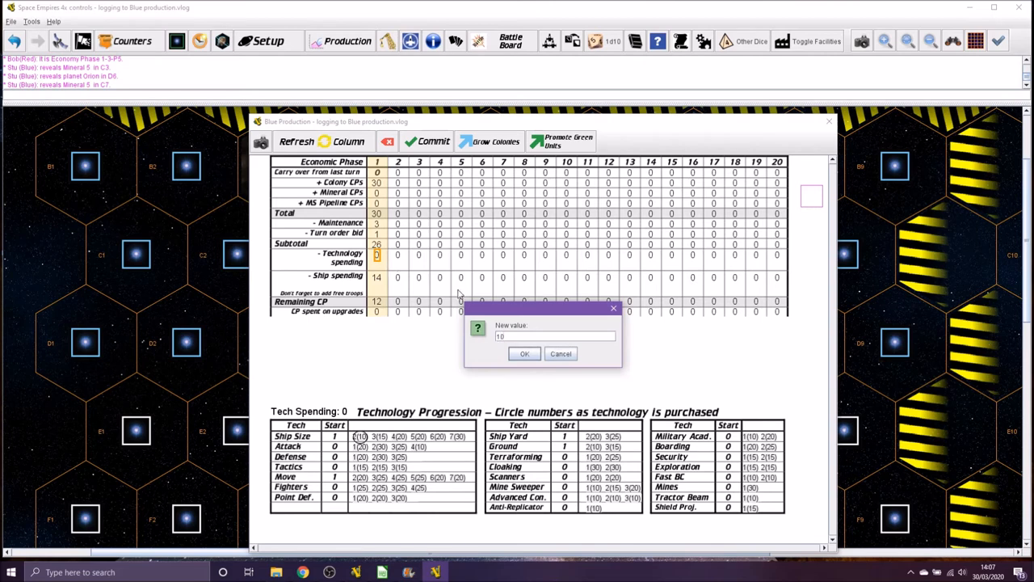
click(524, 354)
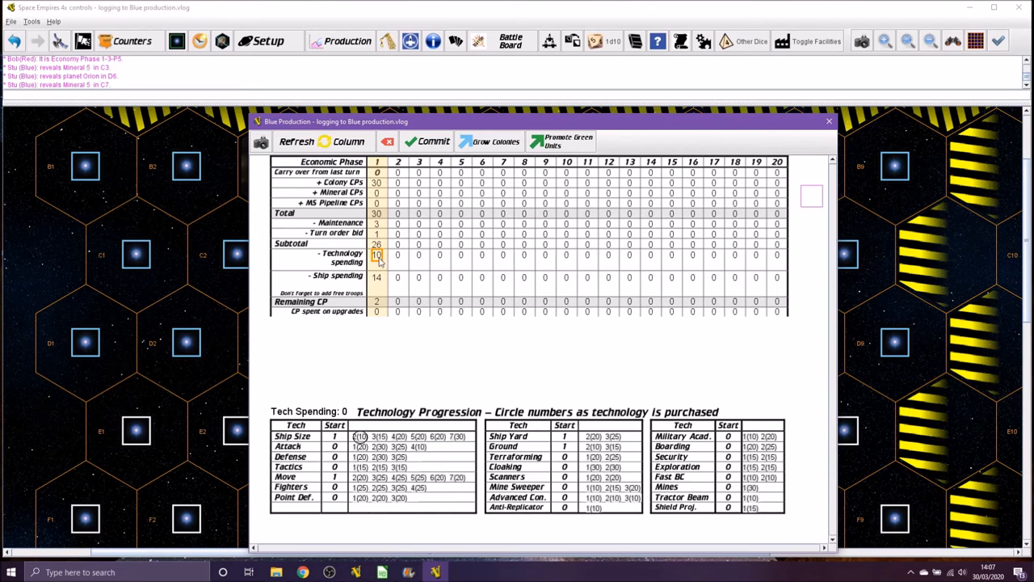
Enter bid 1, ship purchasing 14 and tech spending 10 in Blue production.ods
click(409, 572)
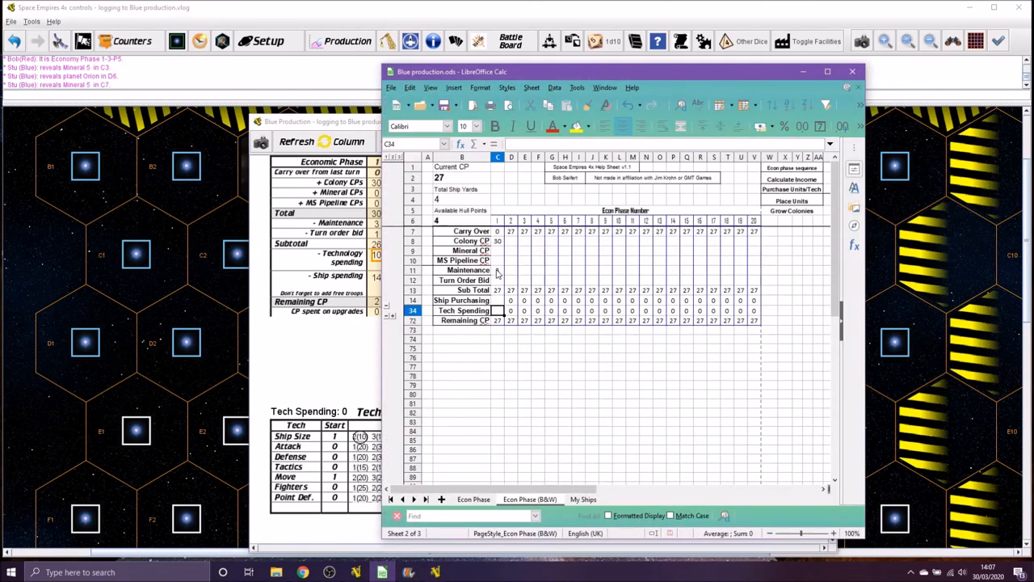
click(499, 282)
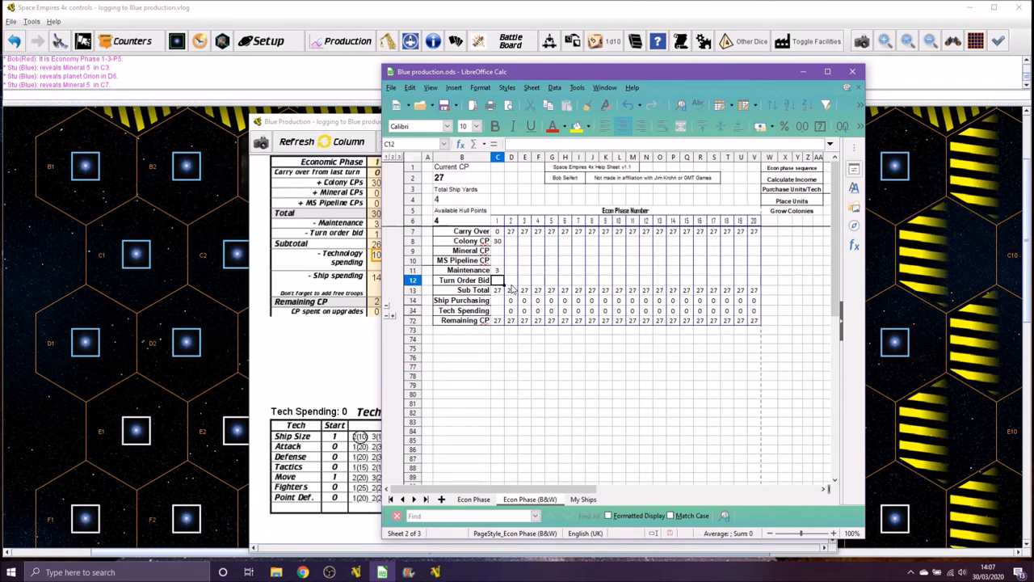
text(1)
click(502, 305)
text(1)
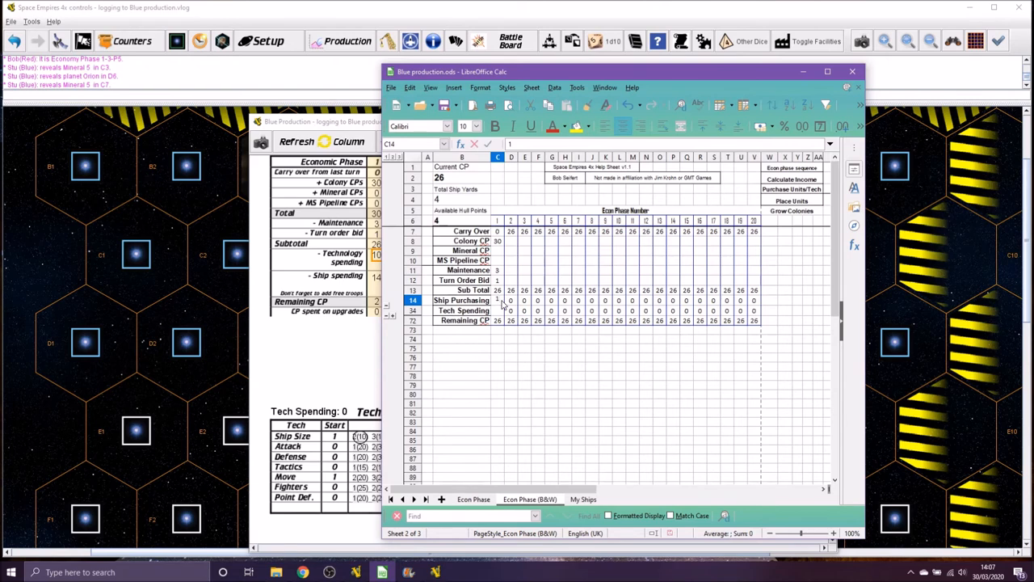
click(499, 313)
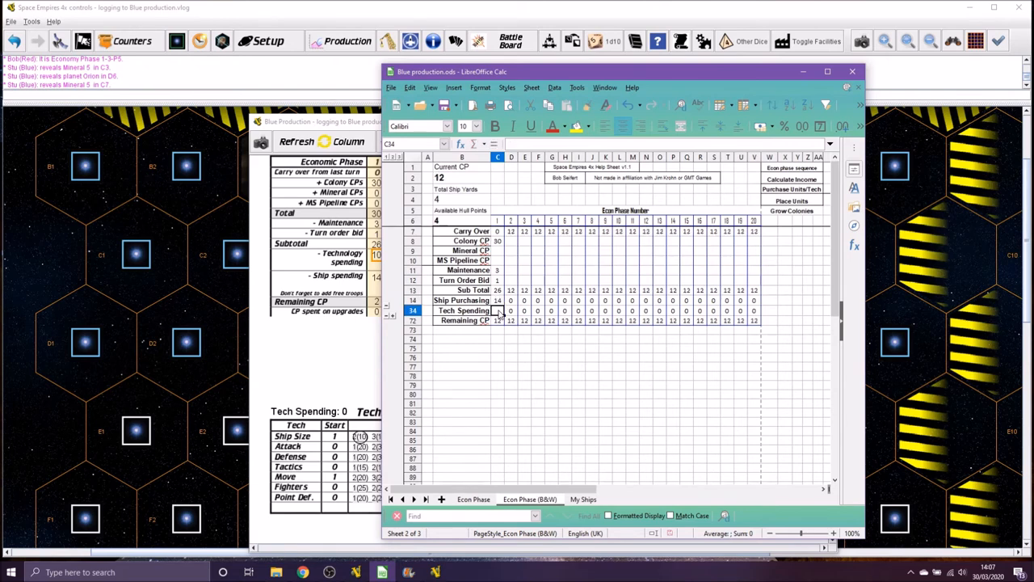
text(10)
click(499, 321)
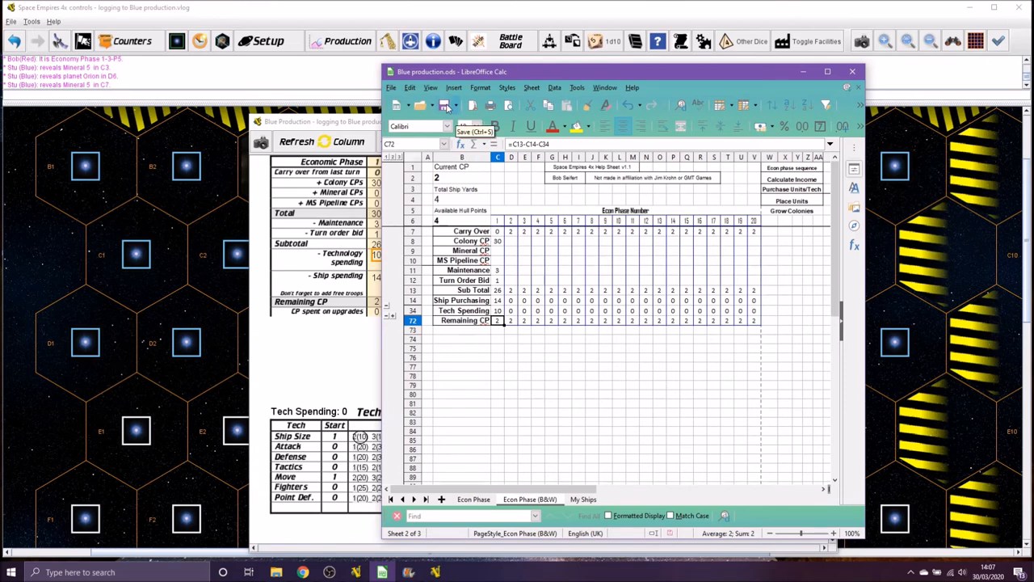
Save the backup spreadsheet and minimise it to return to the game
click(446, 108)
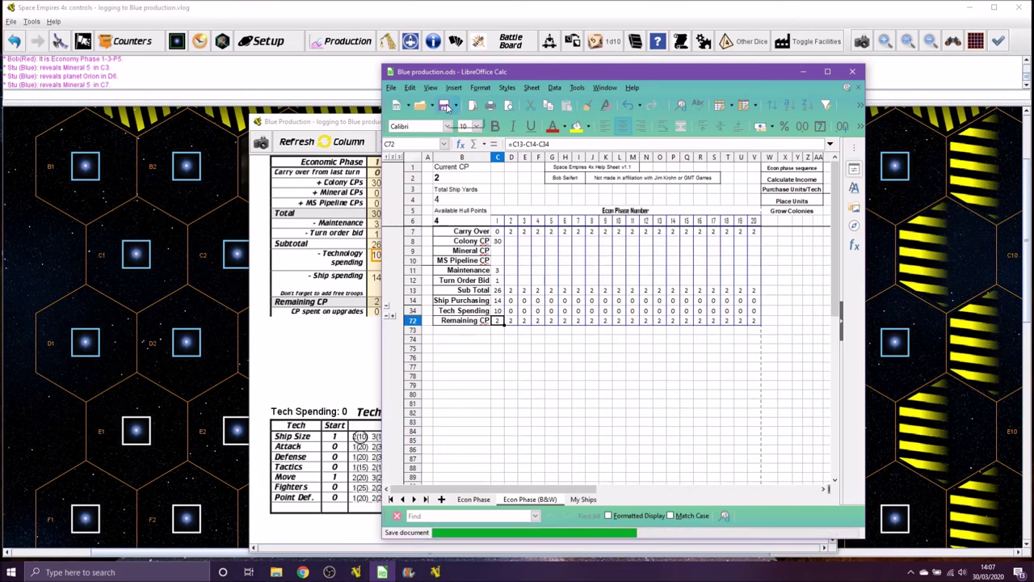
click(805, 75)
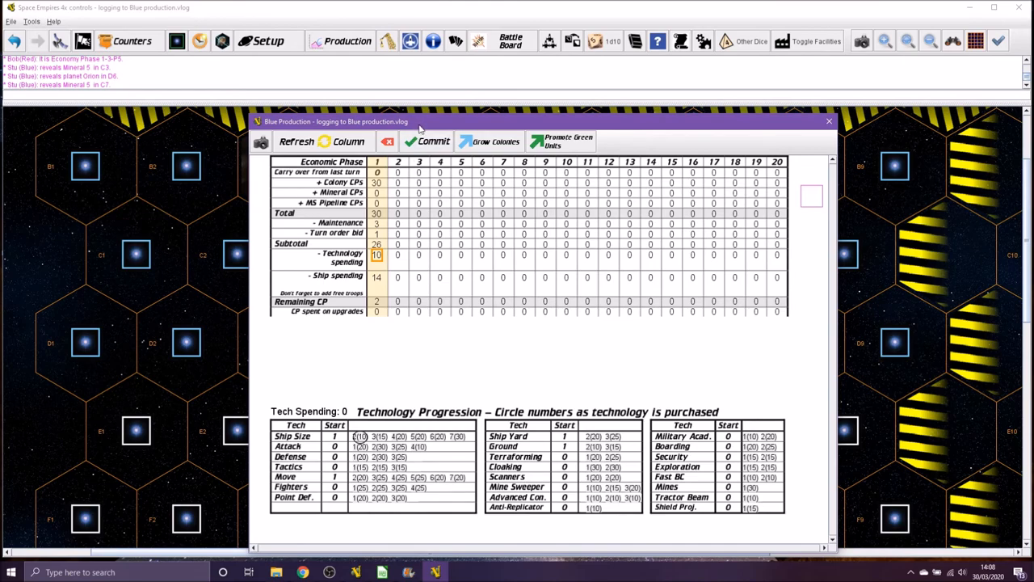
Move the production sheet off the map and grow Blue's existing colonies
drag(420, 126, 303, 190)
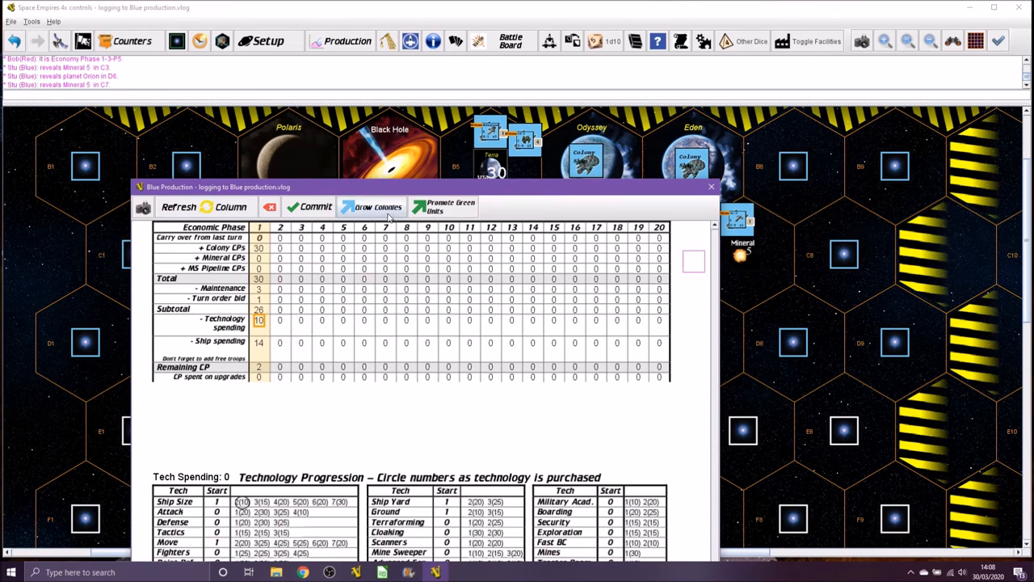
drag(390, 193, 430, 315)
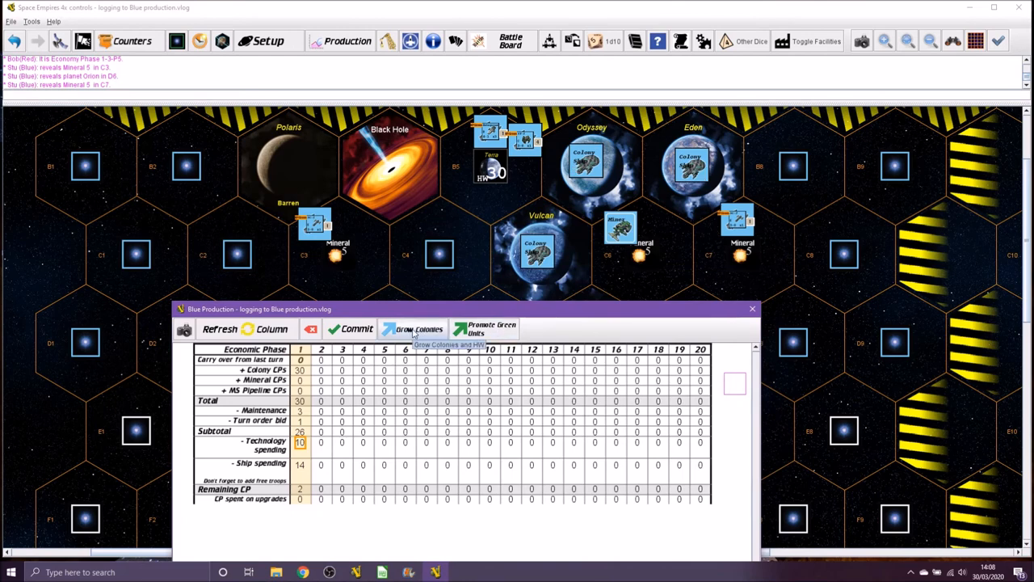
click(413, 332)
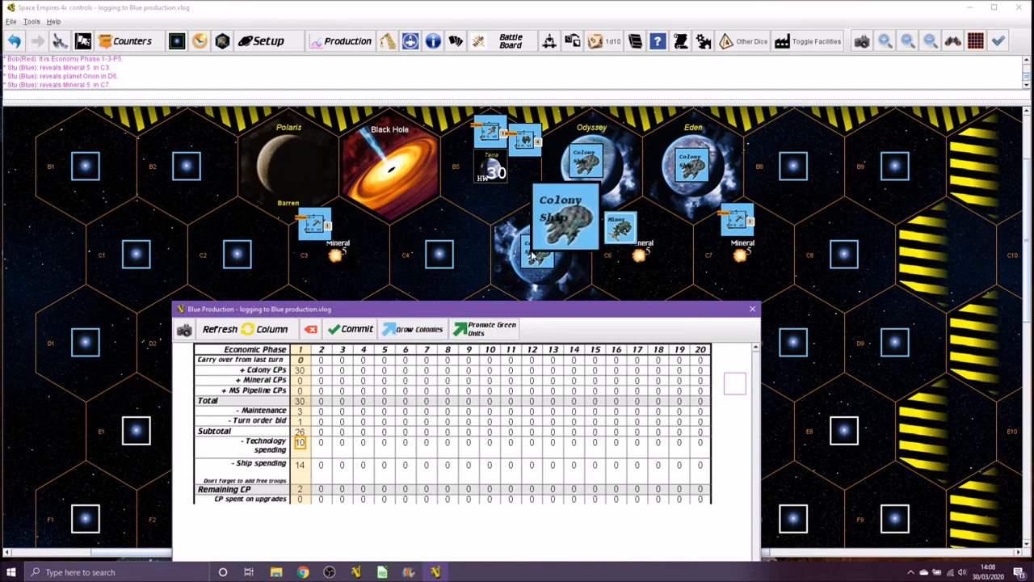
Colonize with the colony ships at Vulcan, Odyssey and Eden, founding three new colonies
right_click(534, 252)
click(556, 256)
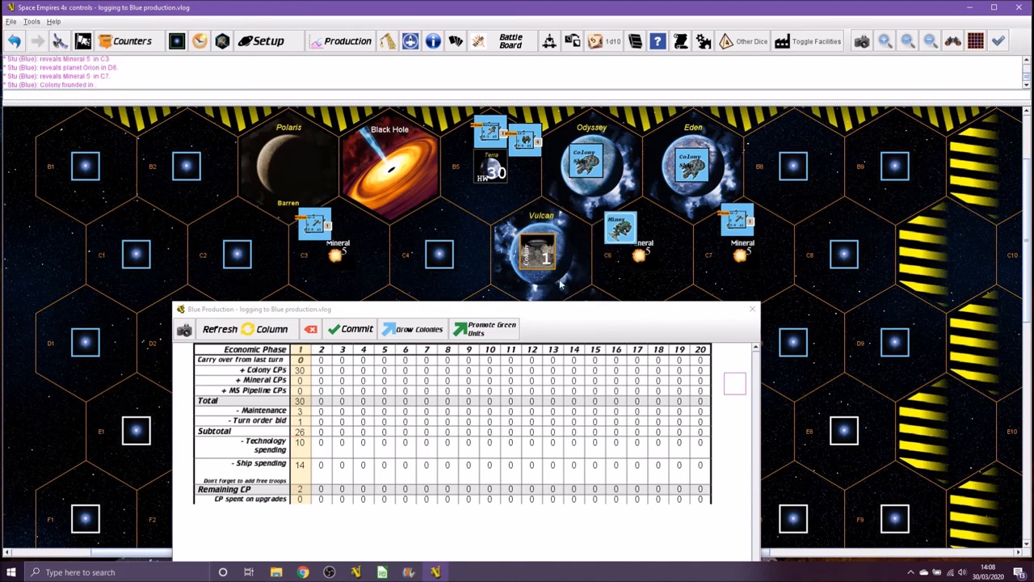
right_click(588, 166)
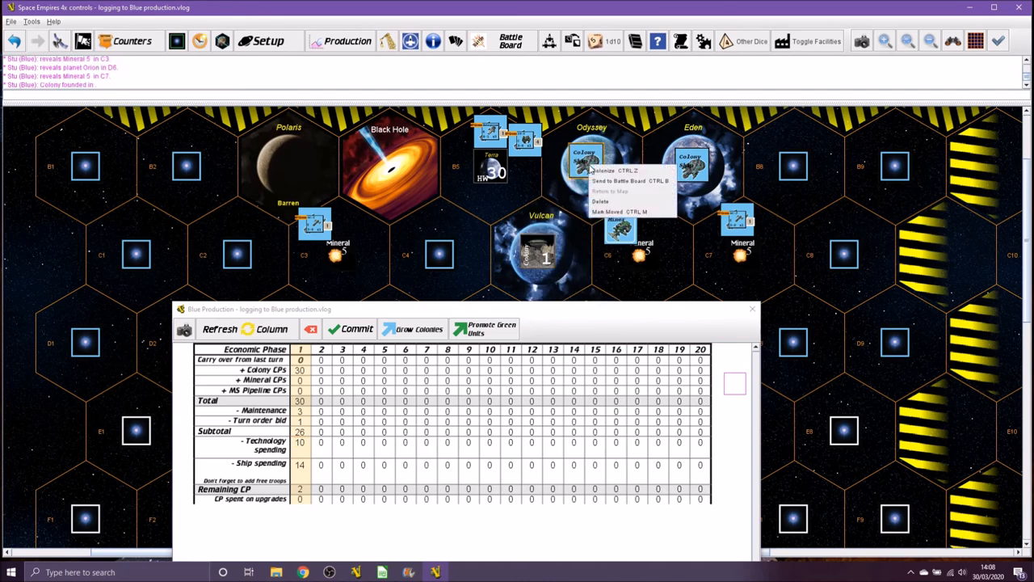
click(611, 171)
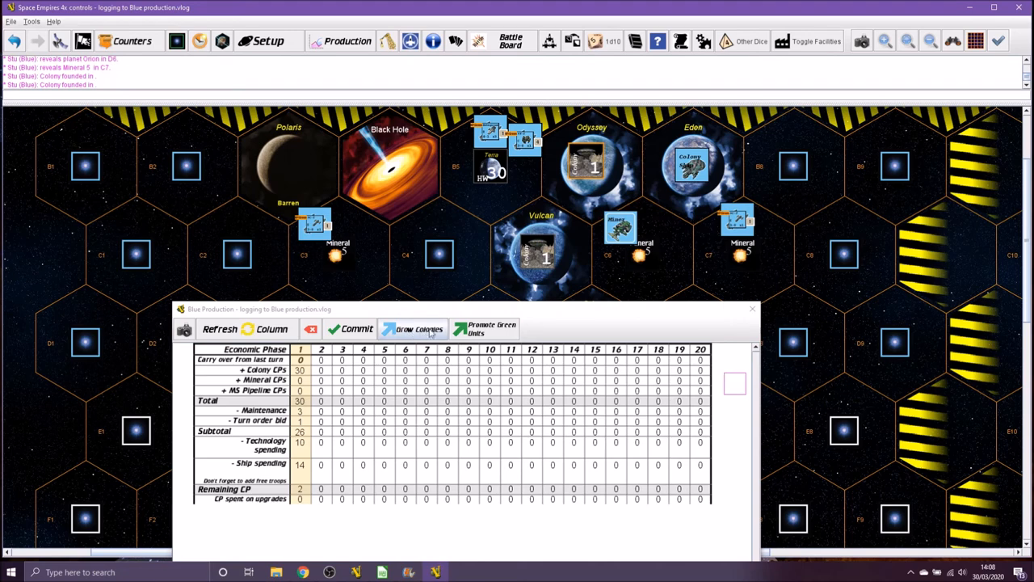
click(688, 161)
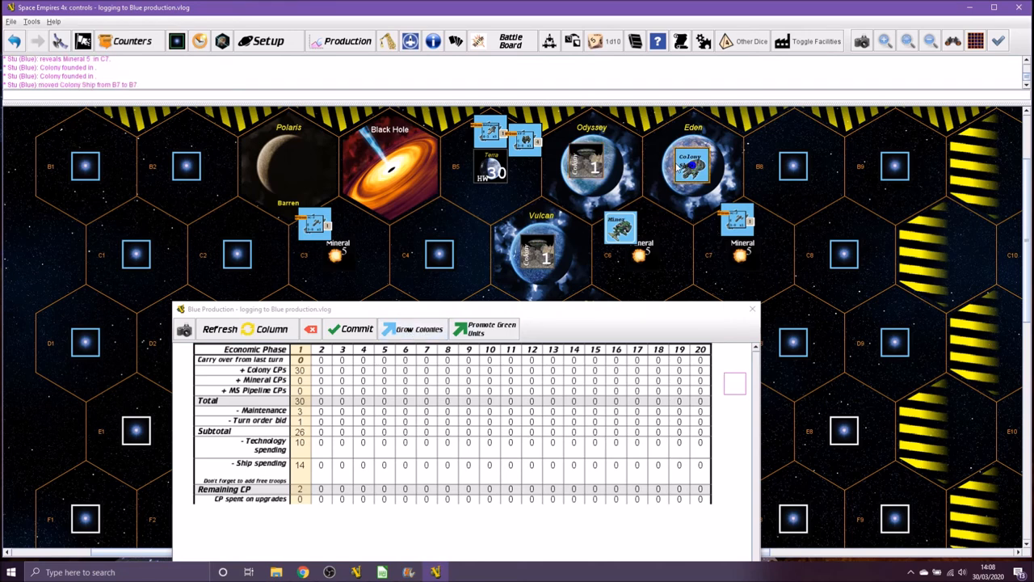
right_click(688, 161)
click(711, 170)
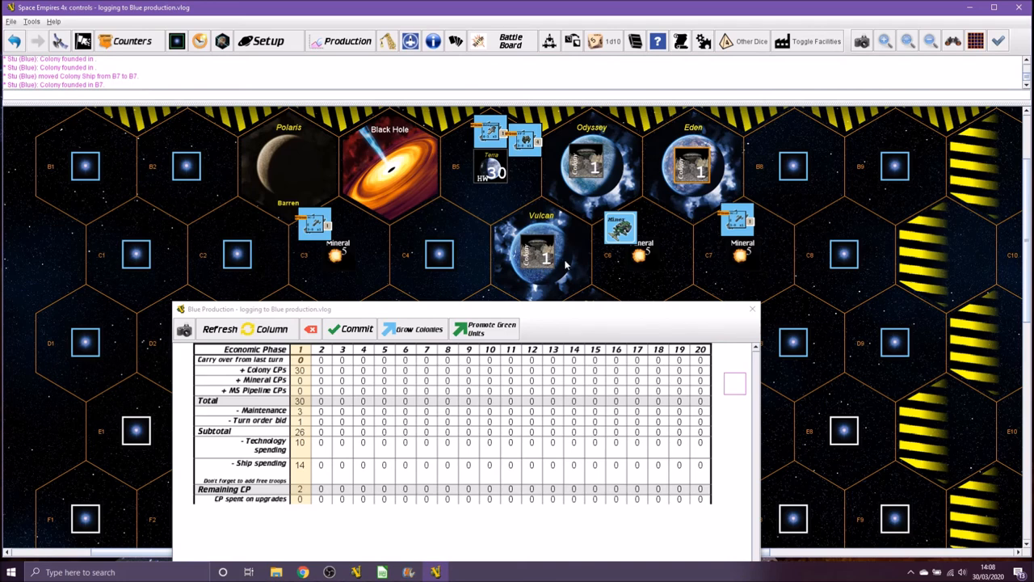
drag(533, 312, 481, 123)
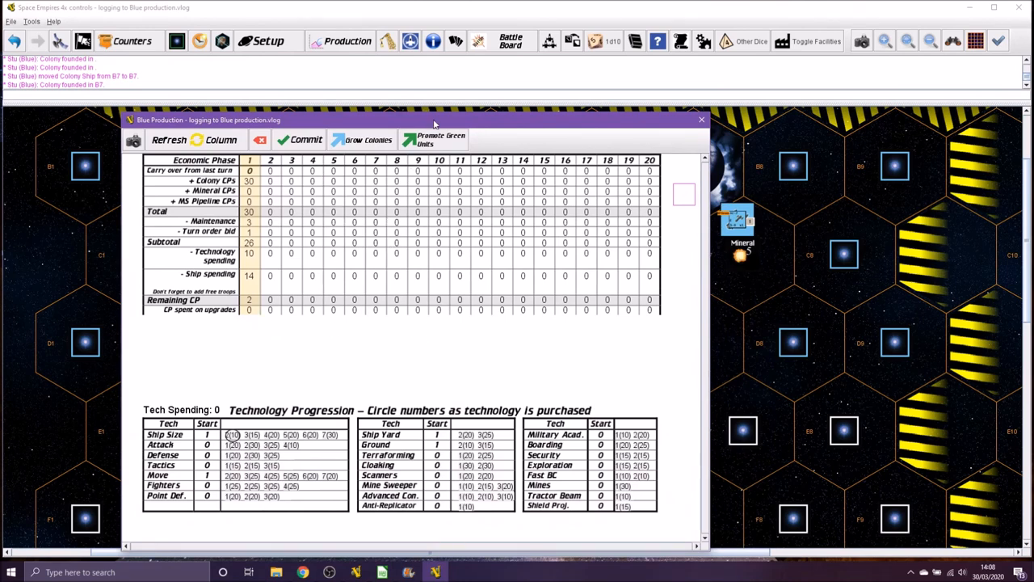
Close the Blue Production window and end the logfile, writing Blue production.vlog
drag(435, 123, 486, 116)
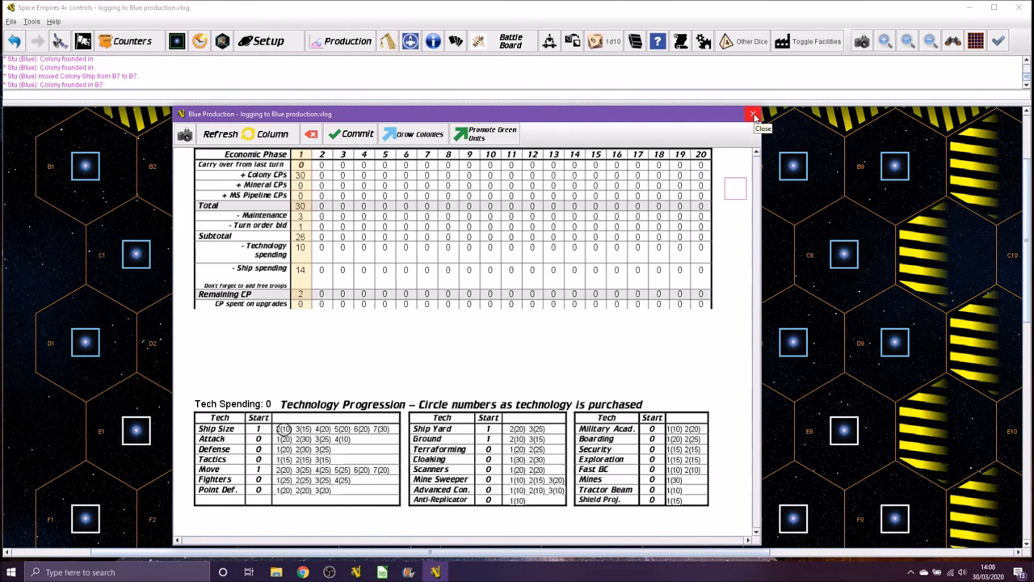
click(754, 117)
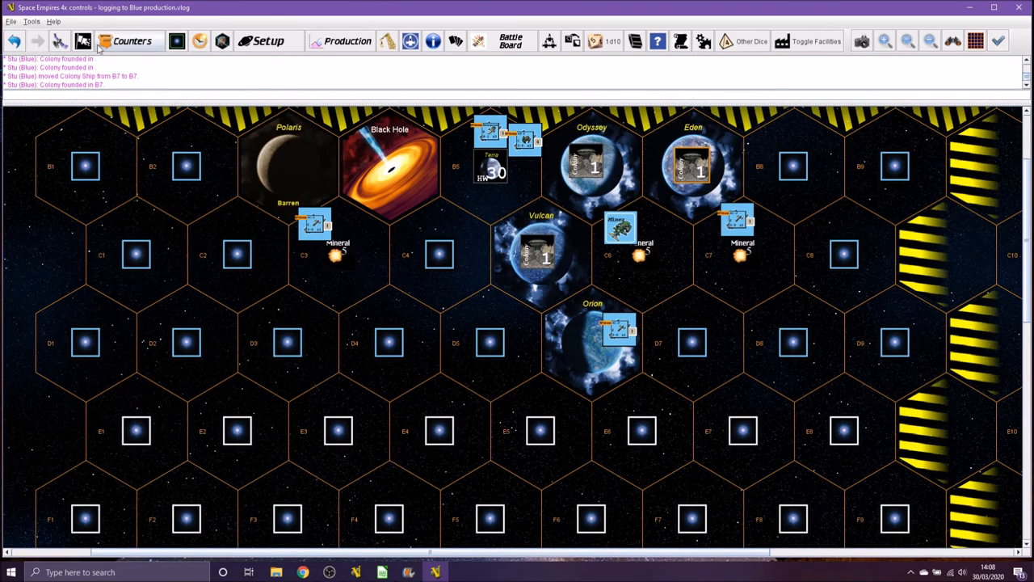
click(12, 21)
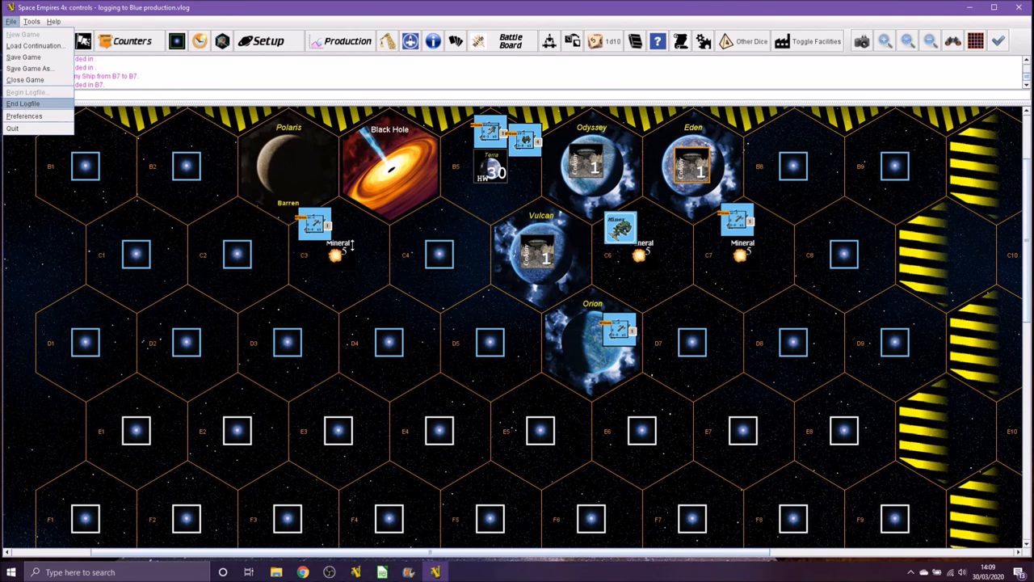
key(Return)
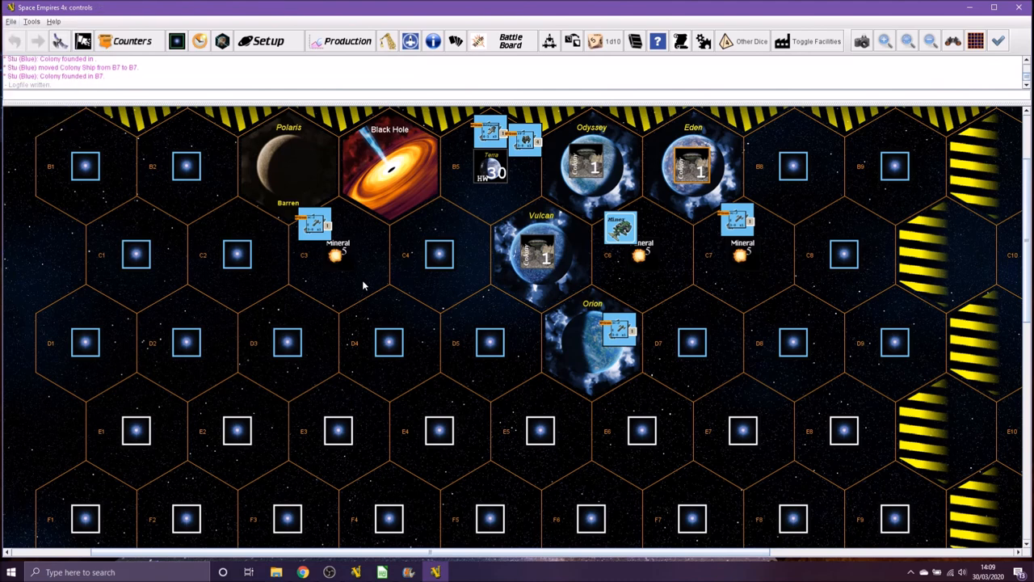